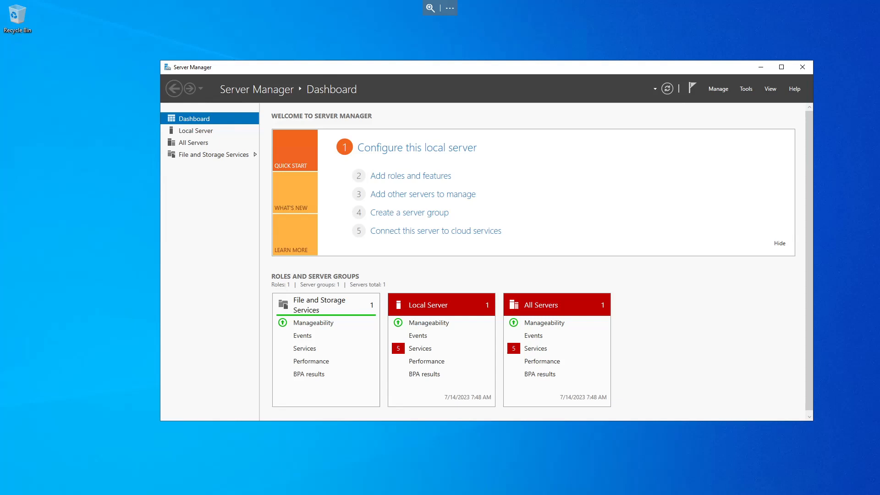
Step: Set the Ethernet 2 adapter's IPv4 alternate DNS server to 10.0.10.1 and apply it
key("super")
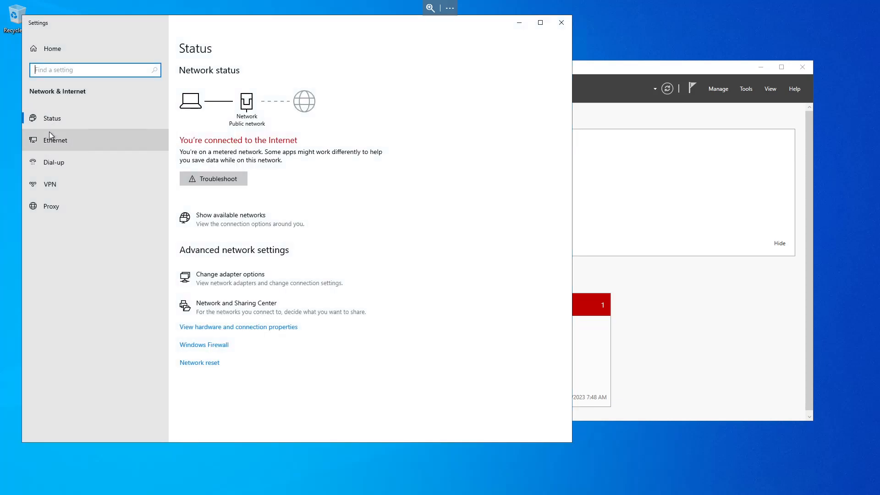
left_click(52, 140)
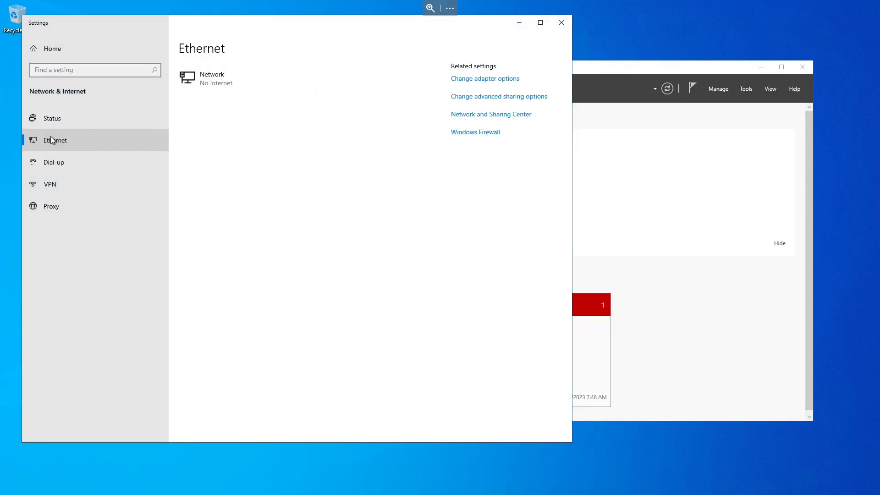
left_click(487, 115)
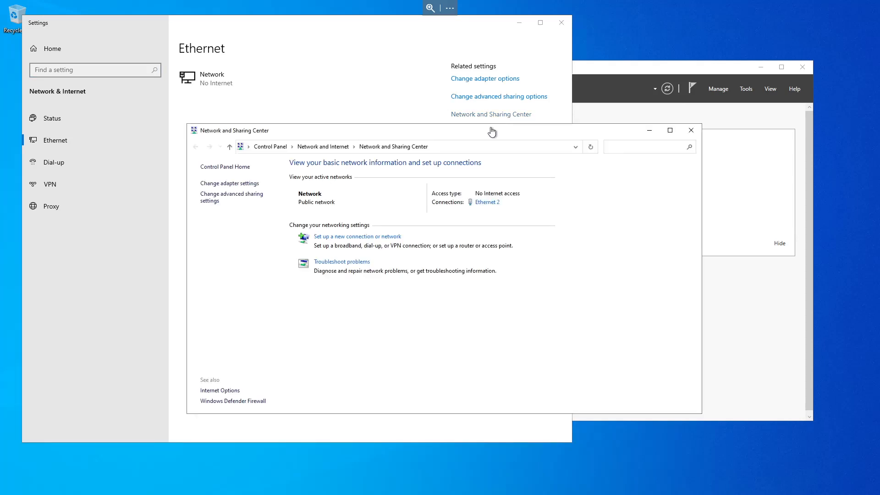
left_click(484, 202)
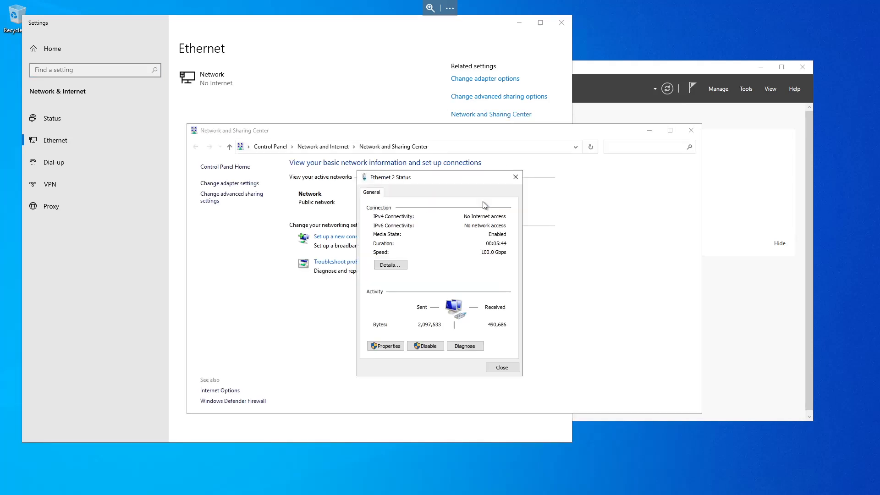
left_click(385, 348)
left_click(436, 282)
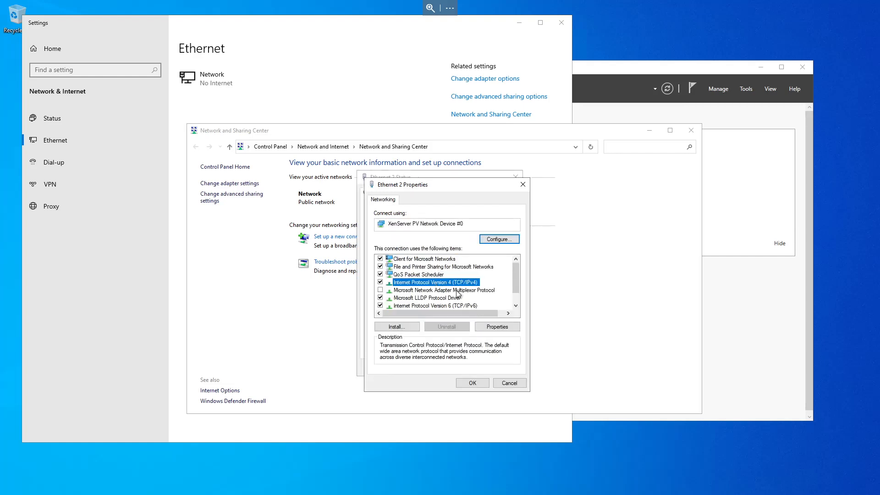
left_click(491, 327)
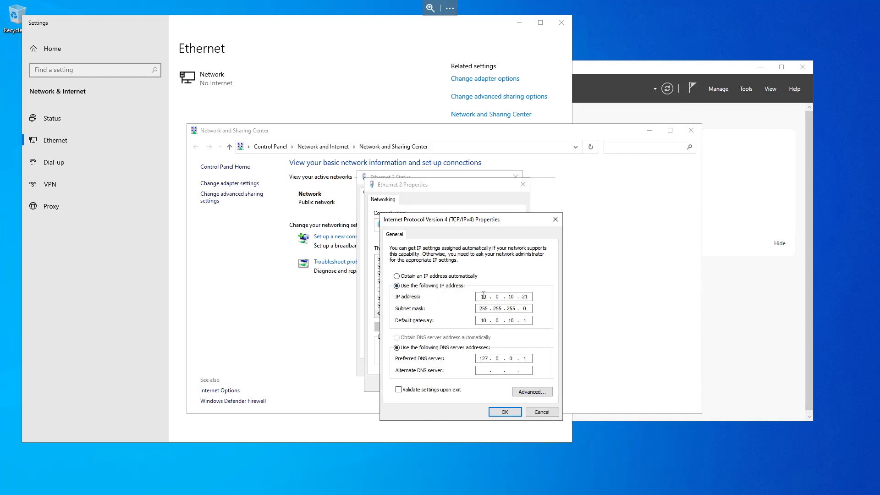
left_click_drag(530, 297, 523, 296)
left_click(481, 372)
type("10 . 0 . 10 . 1")
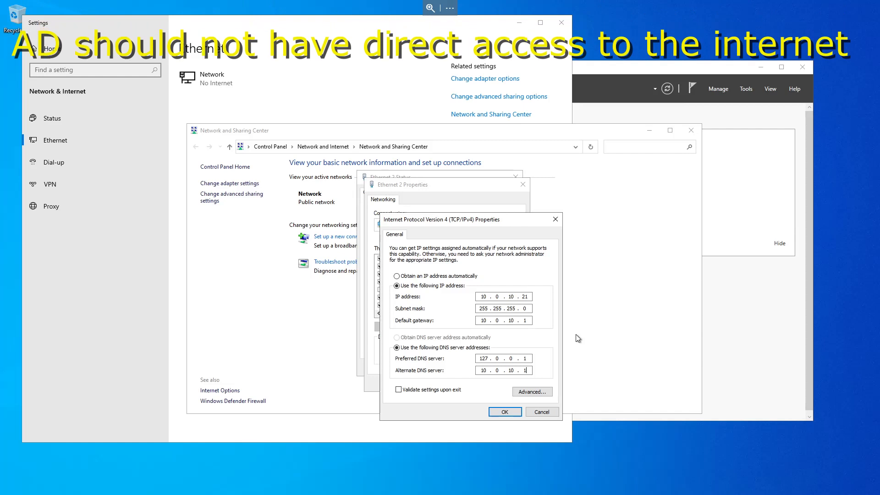
left_click(505, 412)
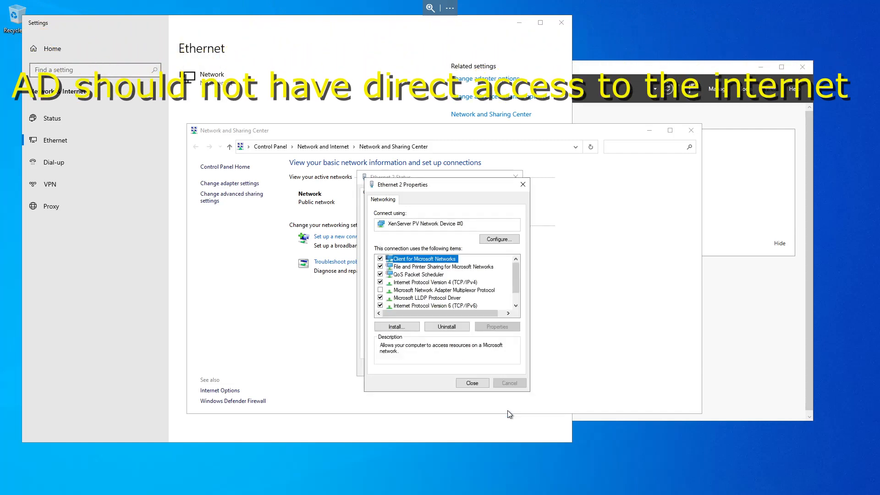
Step: Close the adapter properties, status, Network and Sharing Center and Settings windows
left_click(472, 382)
left_click(489, 367)
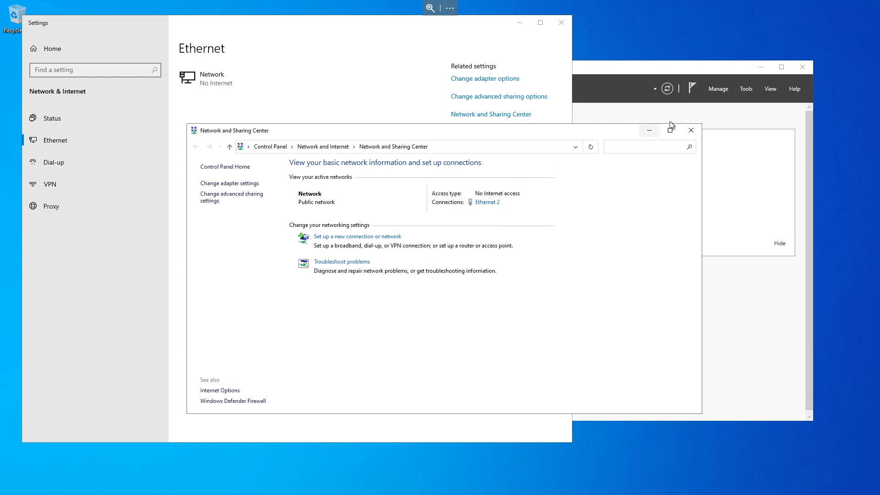
left_click(691, 131)
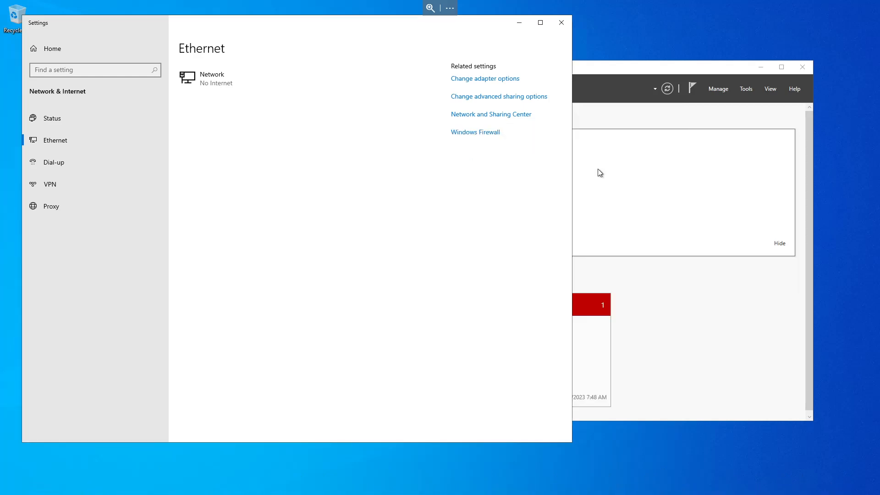
left_click(562, 23)
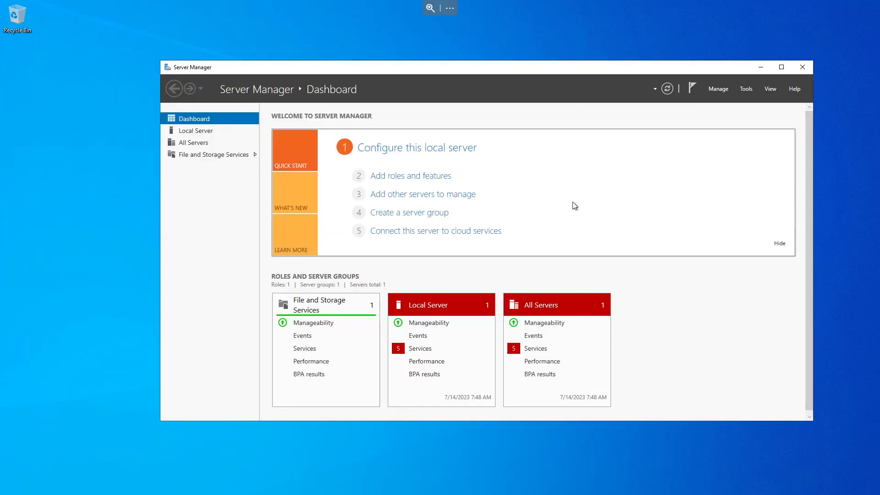
Step: Start the Add Roles and Features wizard with role-based installation on the local server
left_click(392, 179)
left_click_drag(290, 118, 442, 130)
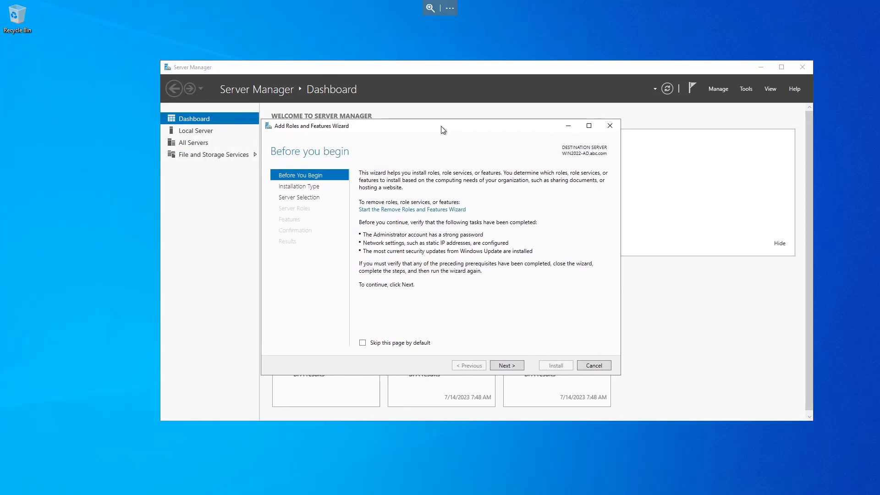
left_click(506, 365)
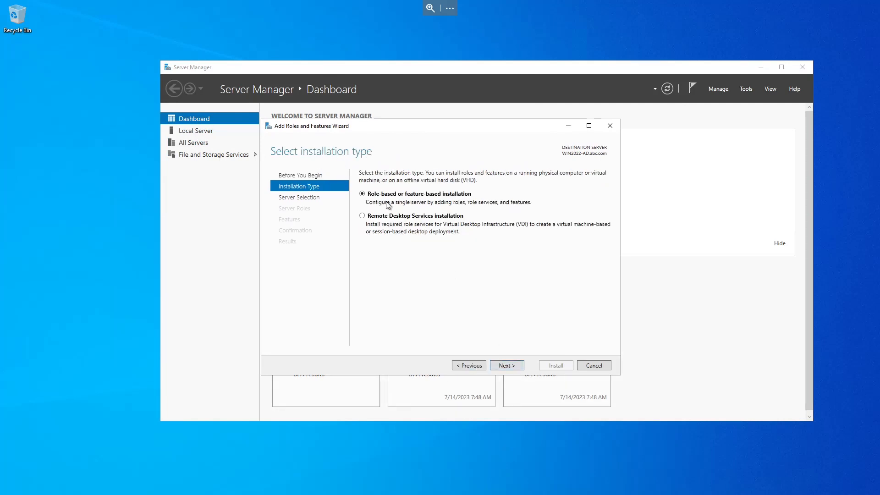
left_click(504, 366)
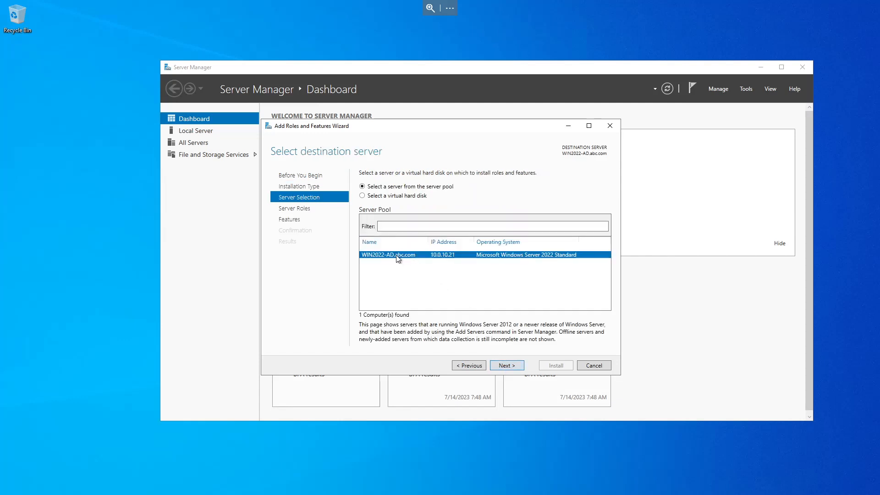
left_click(500, 365)
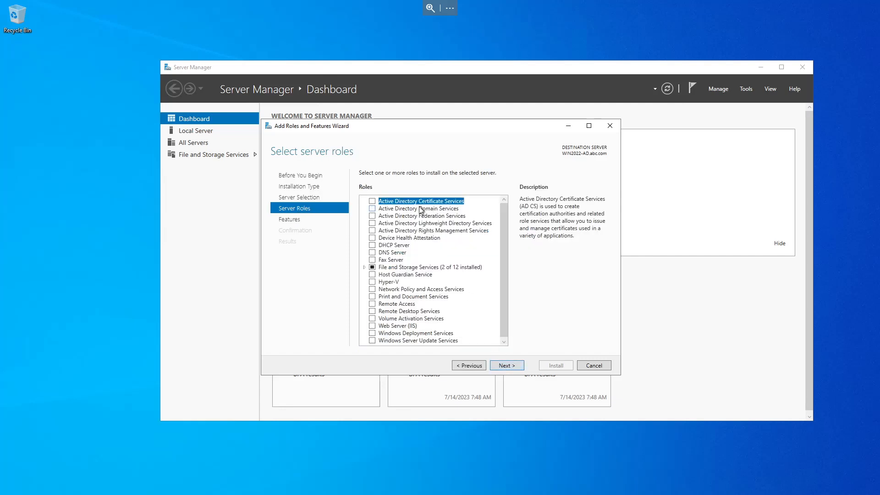
Step: Select the Active Directory Domain Services and DNS Server roles, including their management tools
left_click(372, 209)
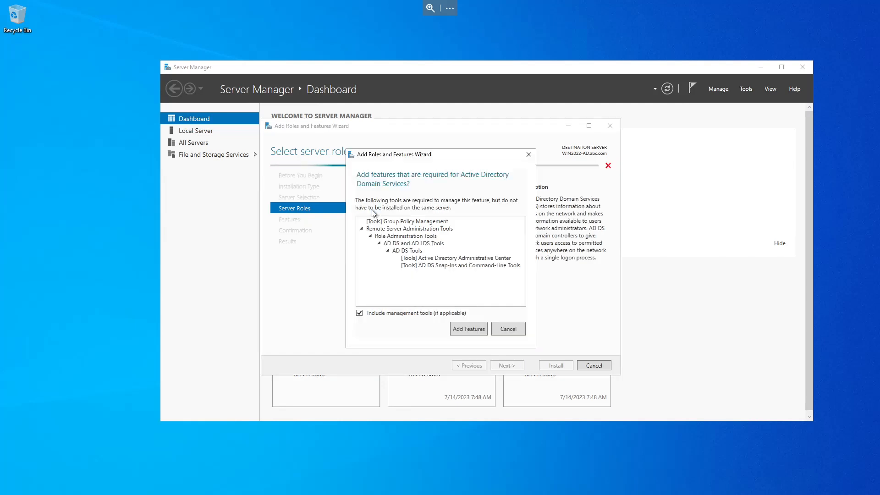
left_click(464, 332)
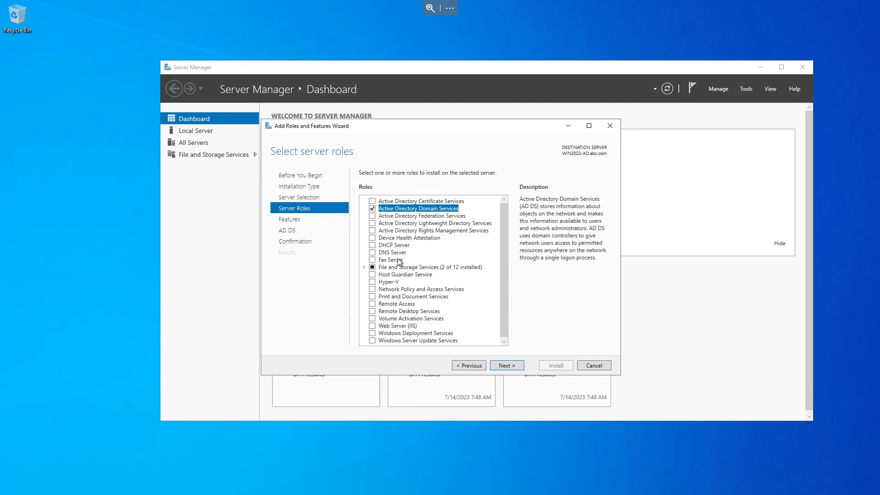
left_click(372, 253)
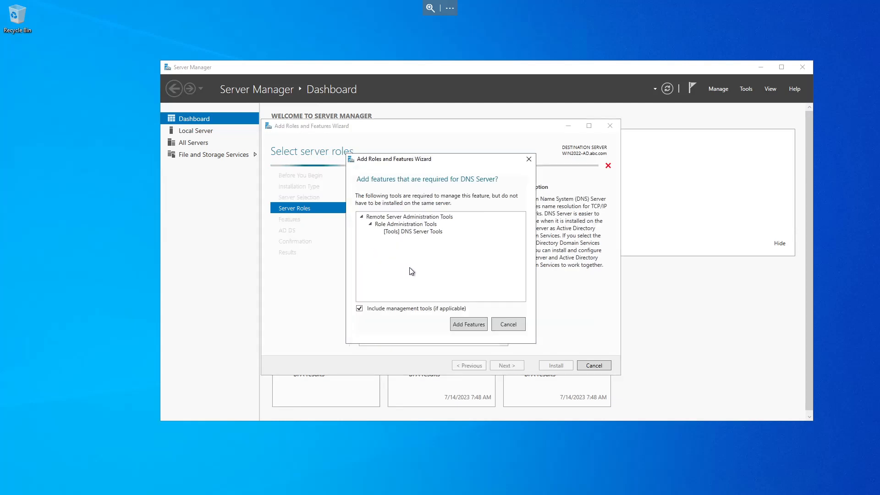
left_click(462, 323)
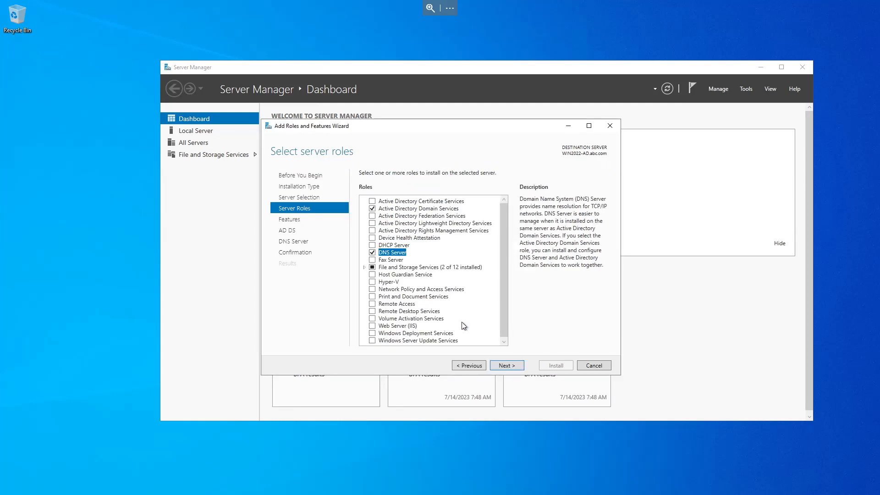
left_click(514, 366)
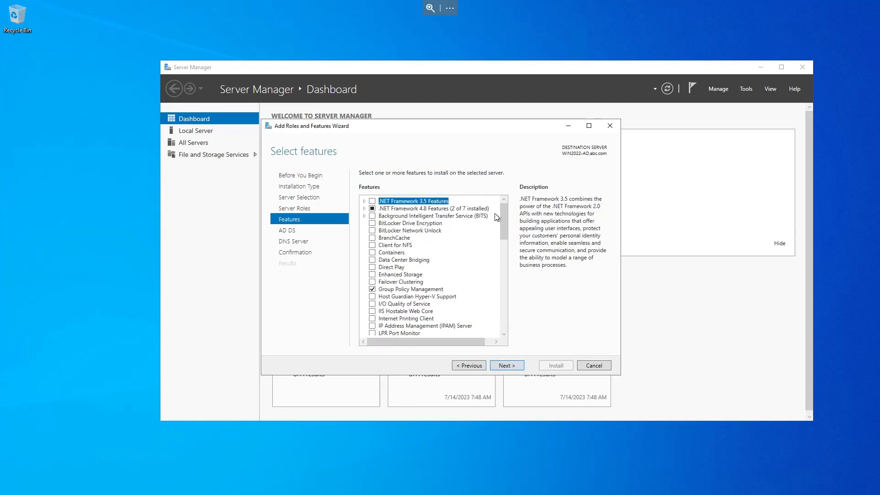
Step: Continue past the features, AD DS and DNS Server pages and install the selected roles
left_click_drag(502, 222, 511, 320)
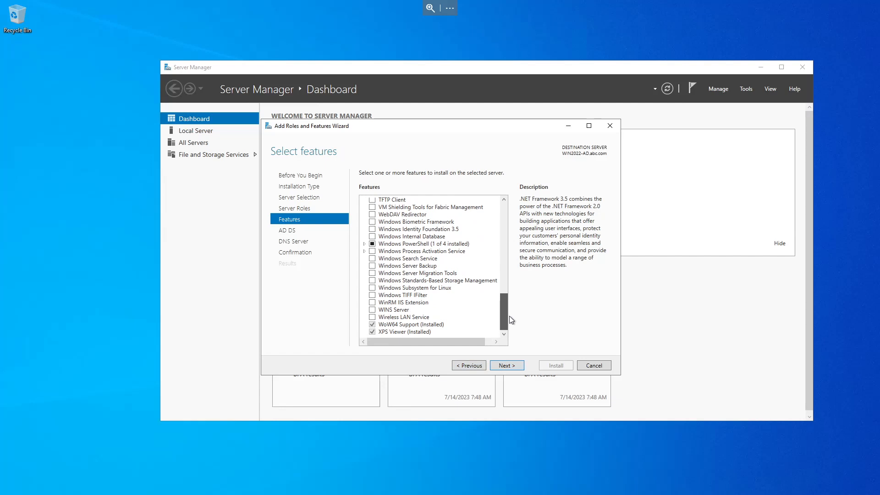
left_click(503, 365)
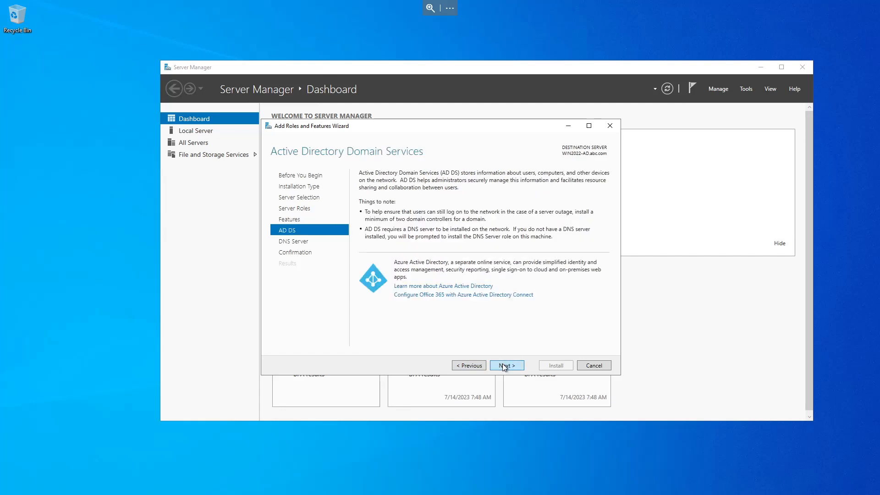
left_click(502, 364)
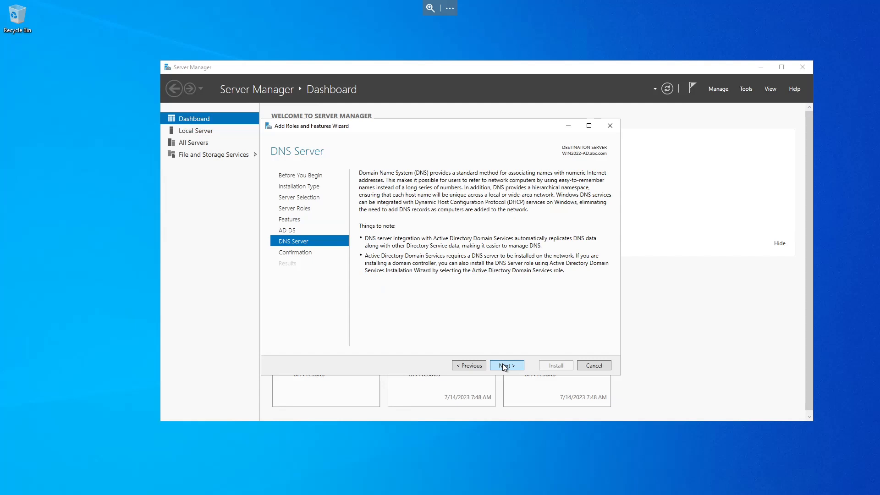
left_click(502, 364)
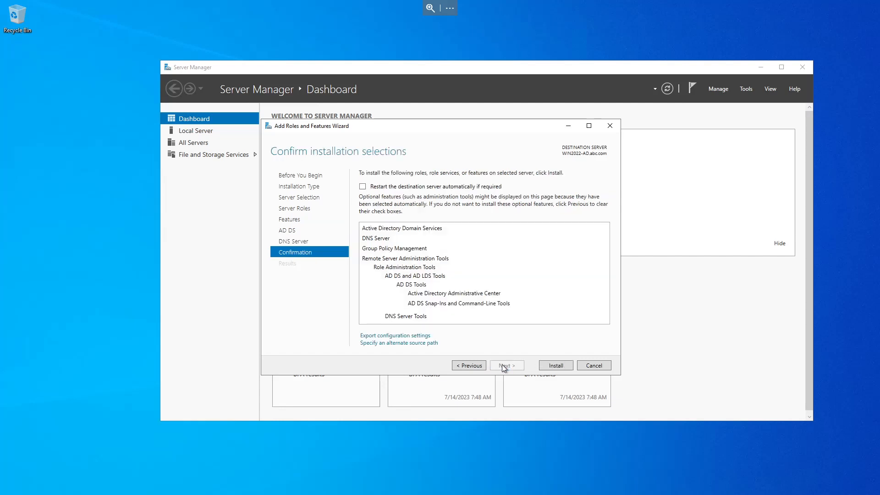
left_click(555, 366)
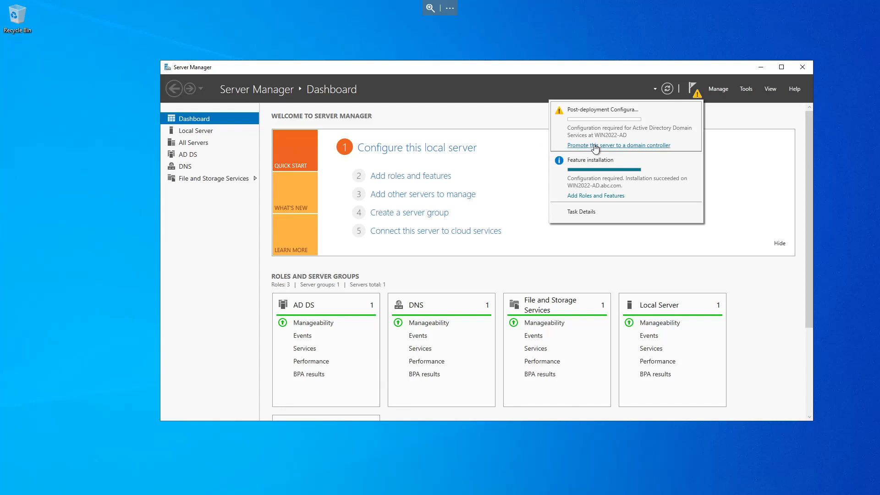
Step: Promote the server to a domain controller by adding a new forest with root domain abc.com
left_click(594, 146)
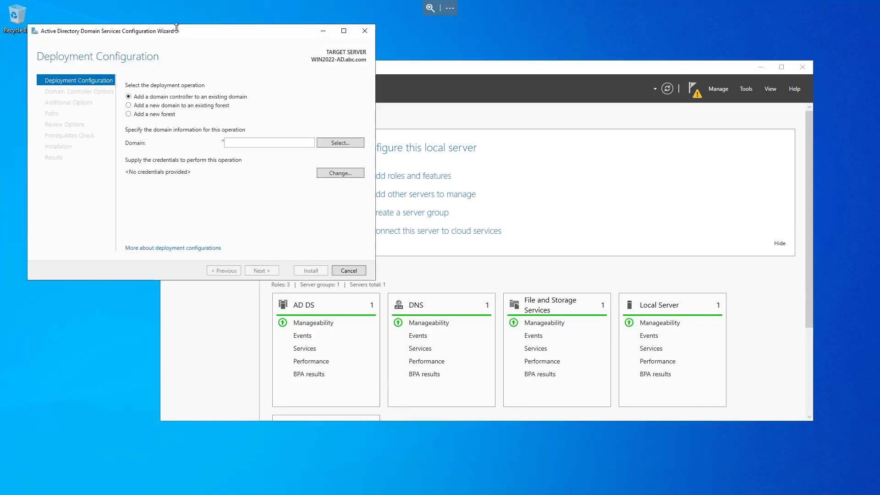
left_click_drag(196, 31, 551, 110)
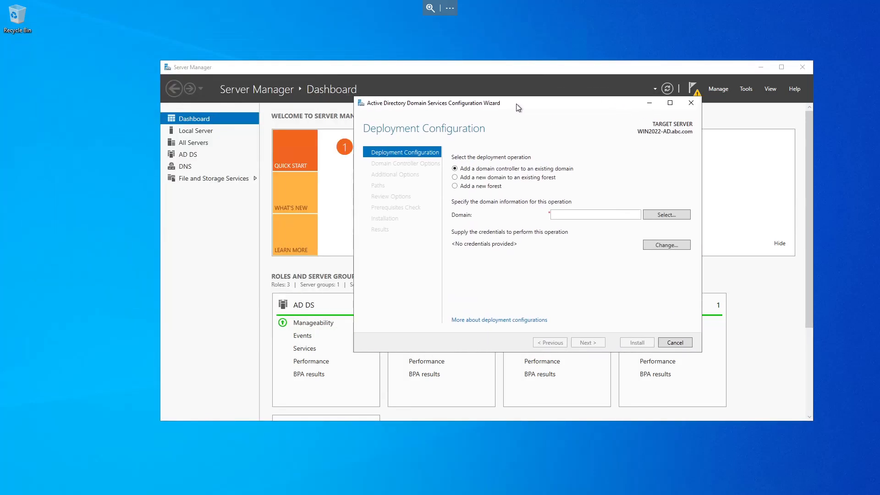
left_click(456, 186)
left_click(567, 216)
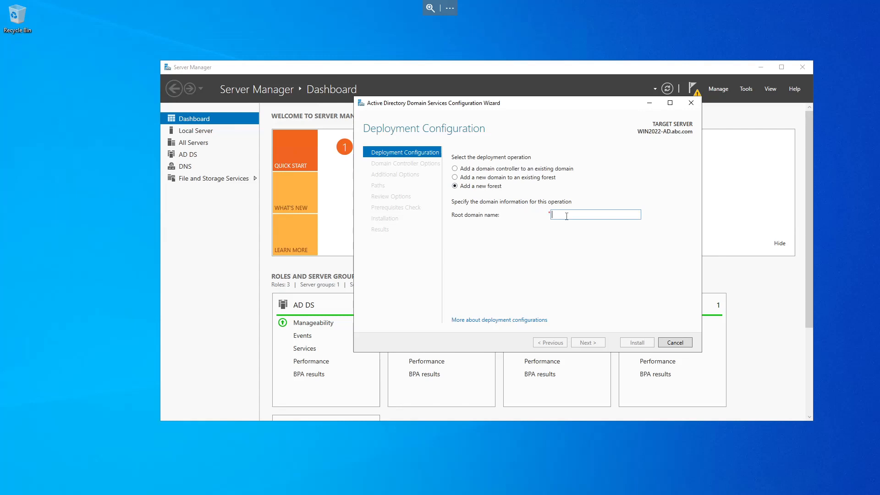
type("abc.com")
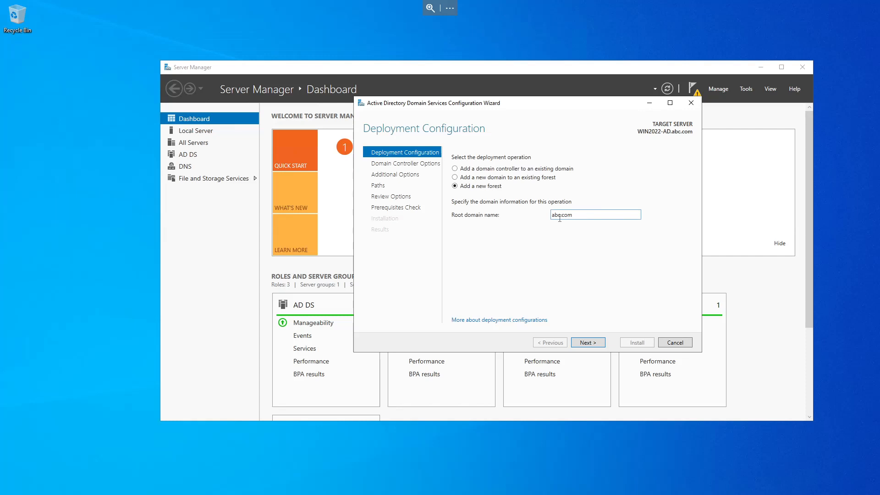
left_click(586, 343)
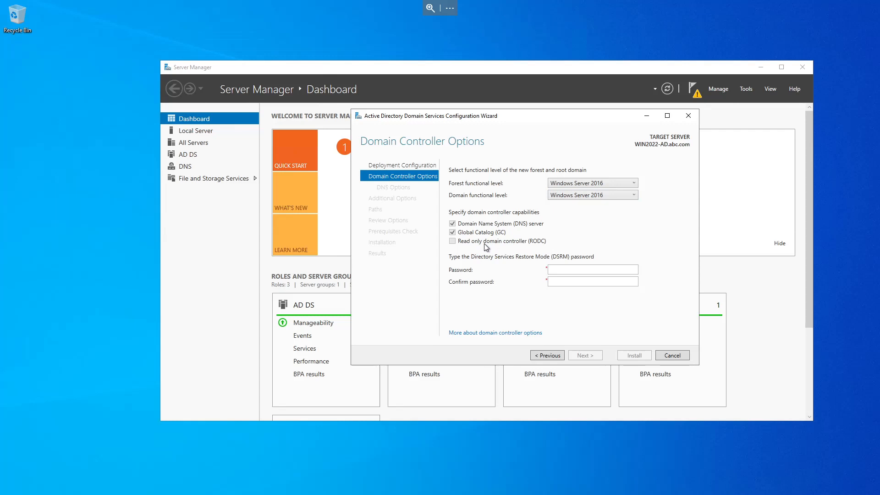
Step: Enter and confirm the Directory Services Restore Mode password, then proceed past the DNS Options page
left_click(573, 269)
type("••••••••••••••")
key("Tab")
type("••••••••")
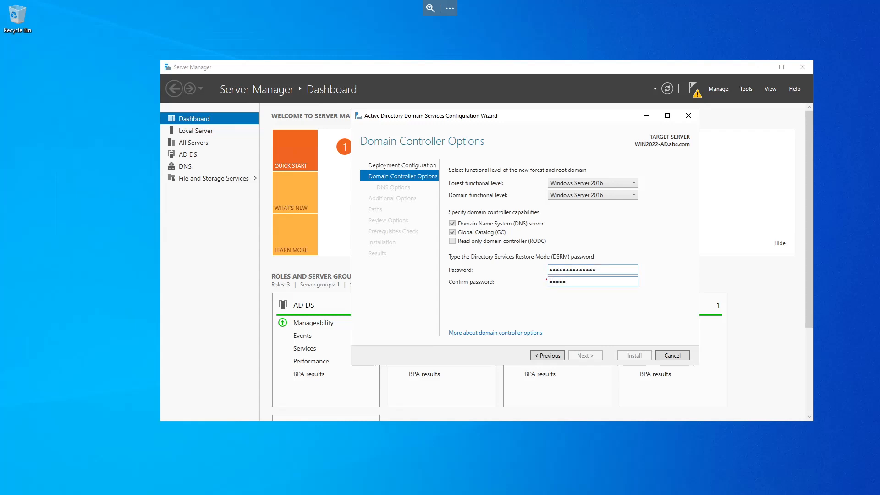
type("••••••")
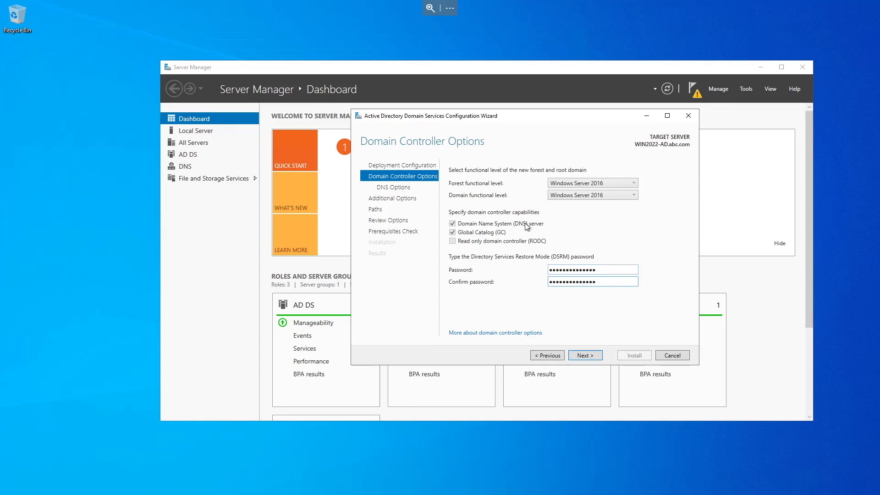
left_click(585, 353)
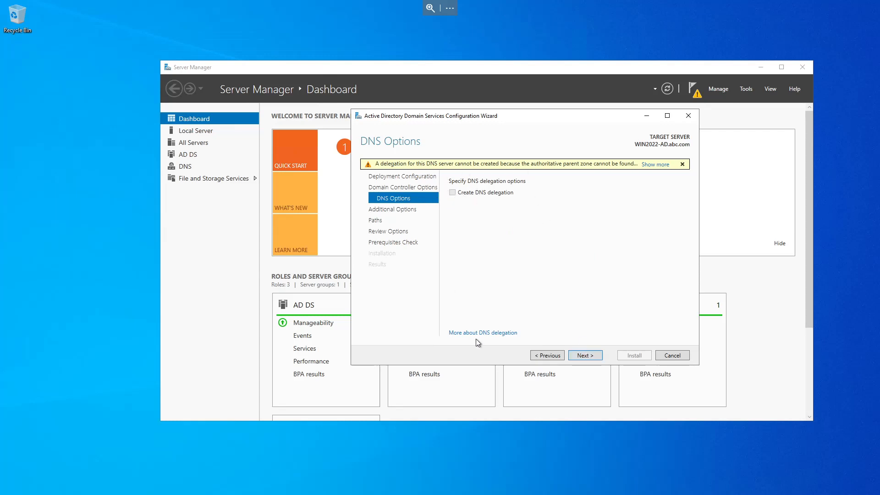
left_click(584, 355)
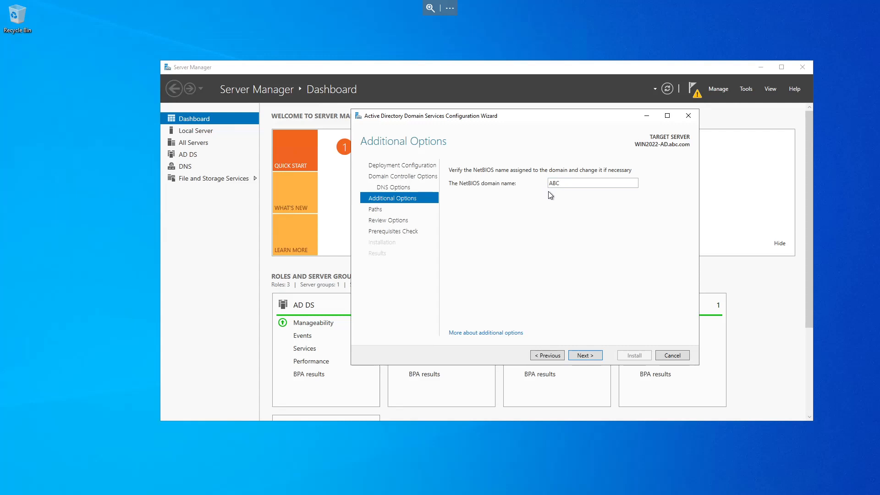
Step: Keep the NetBIOS name ABC and default paths, review the selections, and install the domain controller promotion
left_click(582, 355)
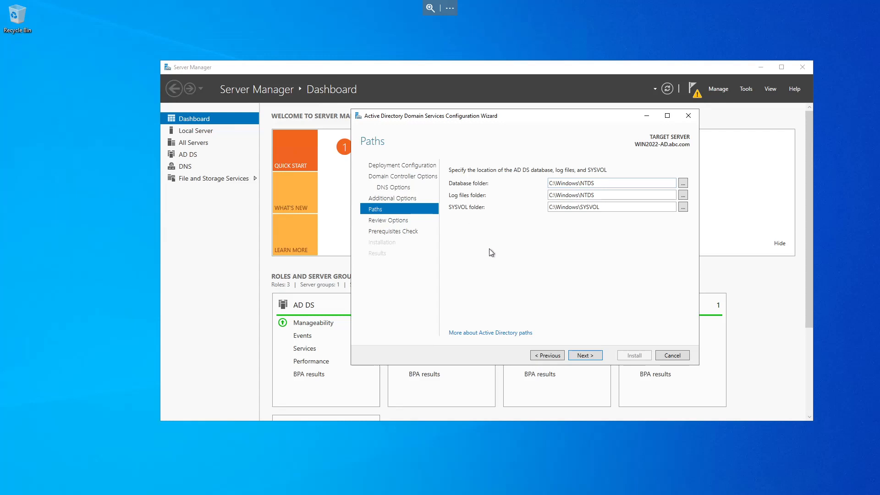
left_click(583, 355)
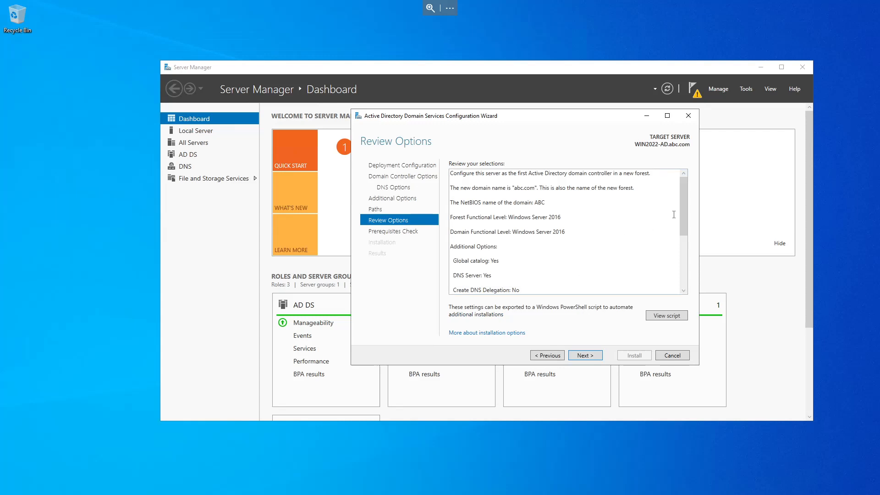
scroll(680, 206, "down", 3)
scroll(676, 211, "up", 2)
scroll(672, 207, "up", 2)
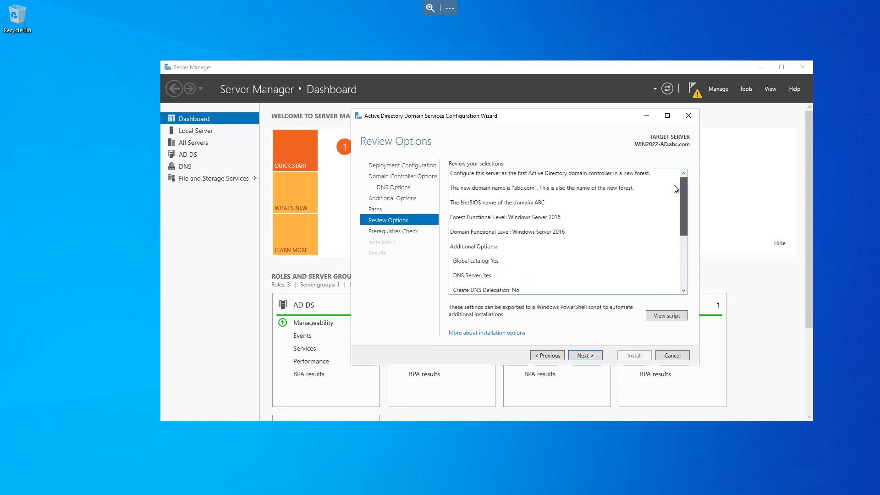
left_click(589, 357)
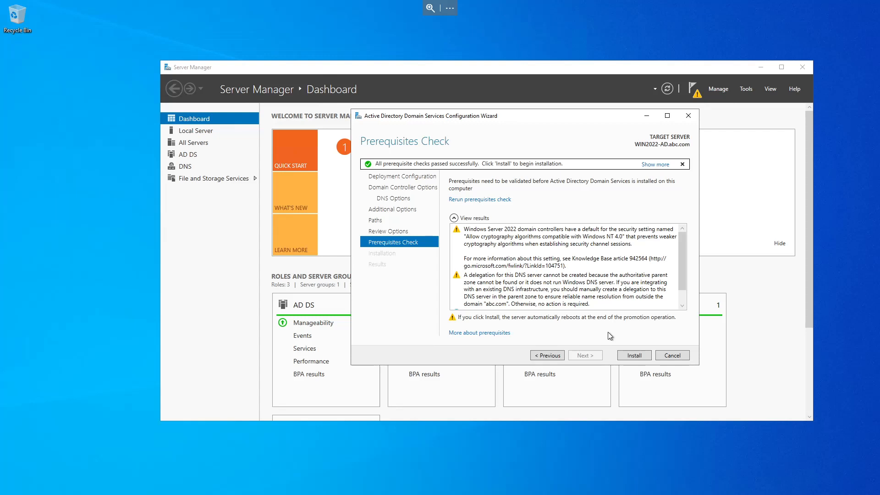
left_click(634, 355)
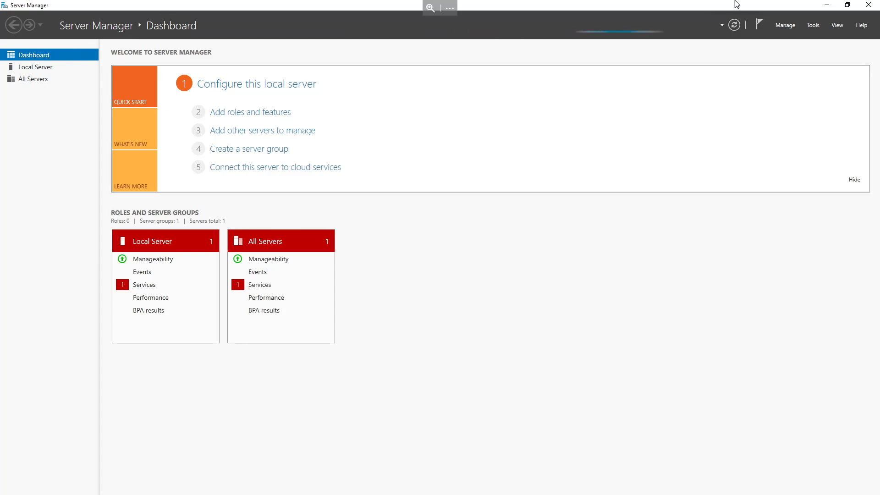
Step: Open DNS Manager from the Start search to check the new DNS server
left_click(847, 5)
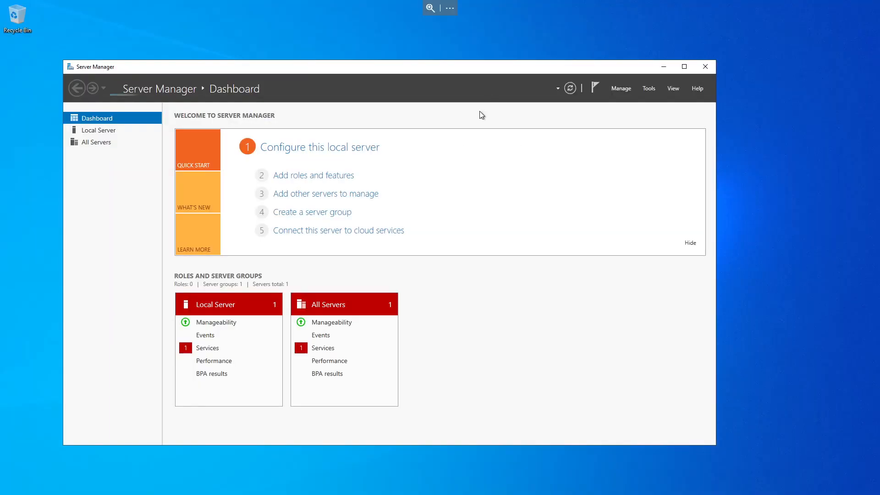
left_click_drag(403, 69, 473, 44)
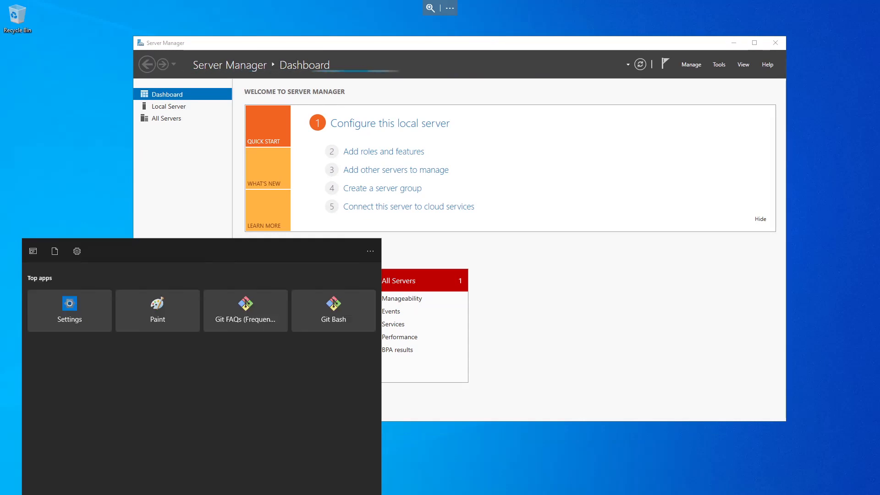
type("dns")
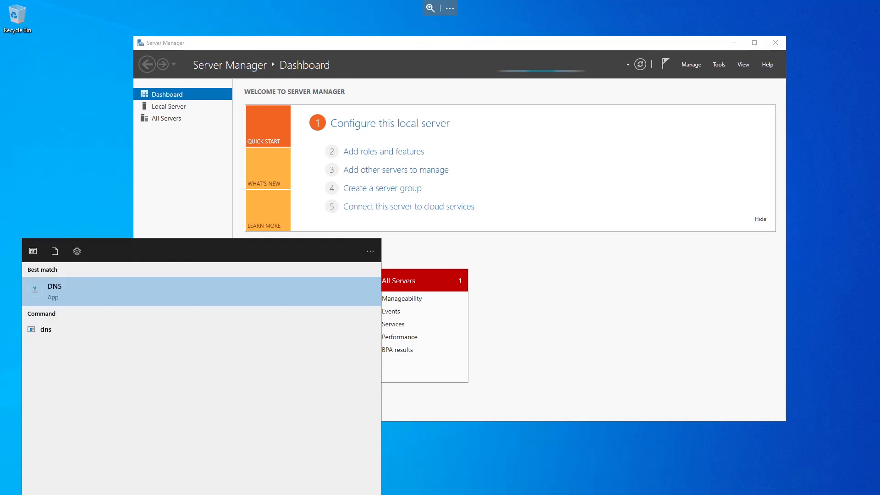
left_click(36, 280)
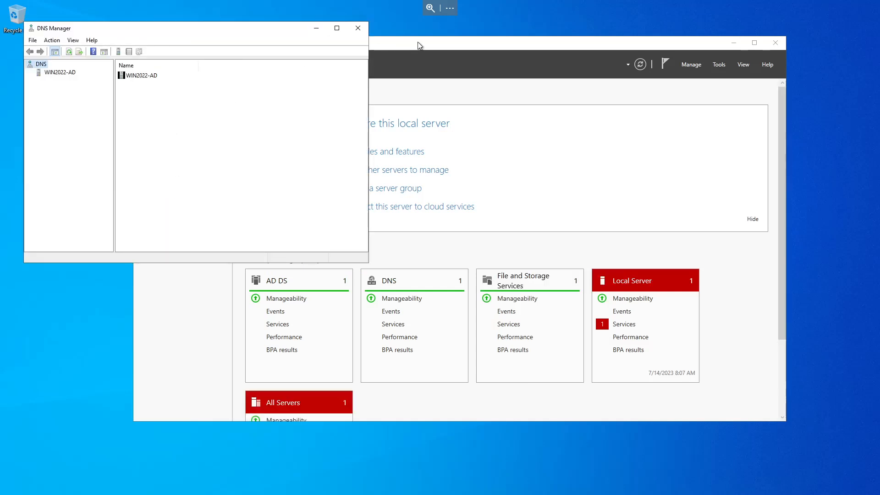
left_click(433, 42)
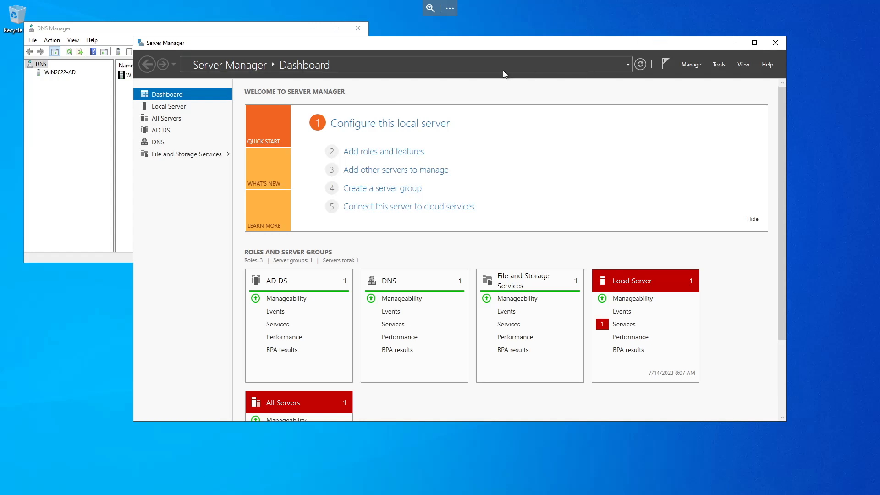
left_click_drag(468, 45, 489, 49)
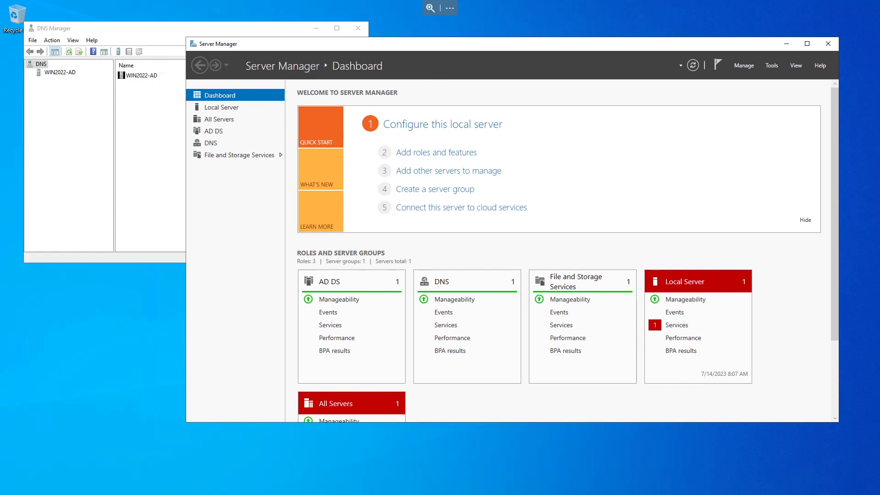
Step: Open Active Directory Users and Computers and browse the abc.com domain's Computers and Users containers
key("super")
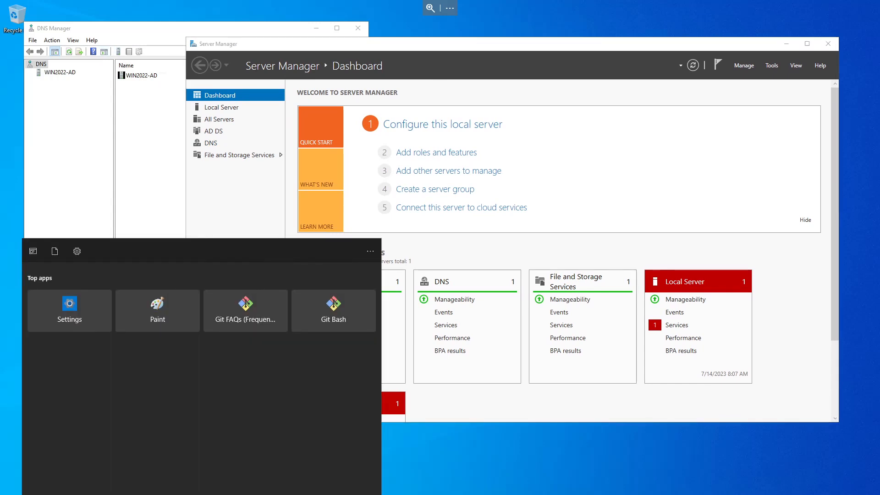
type("activ")
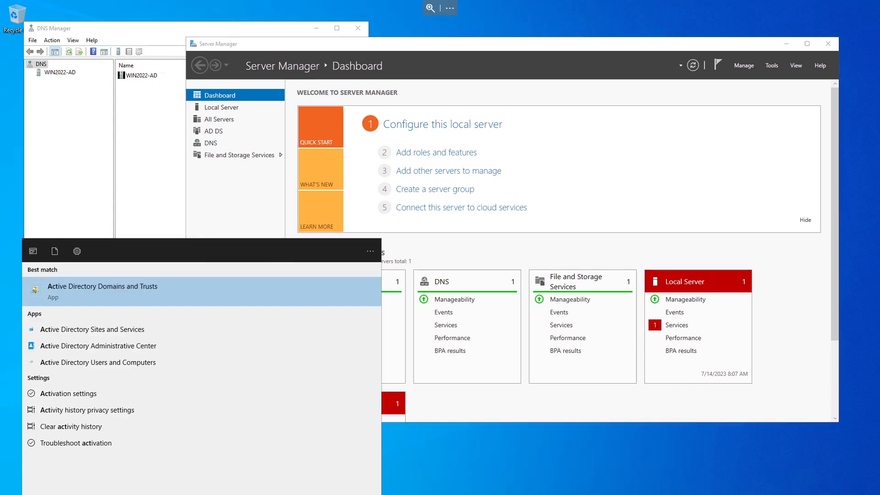
left_click(98, 362)
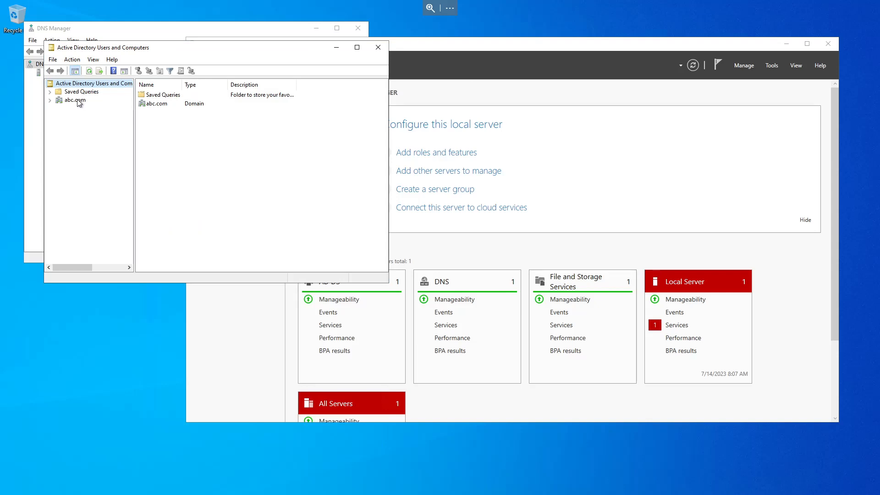
left_click(50, 100)
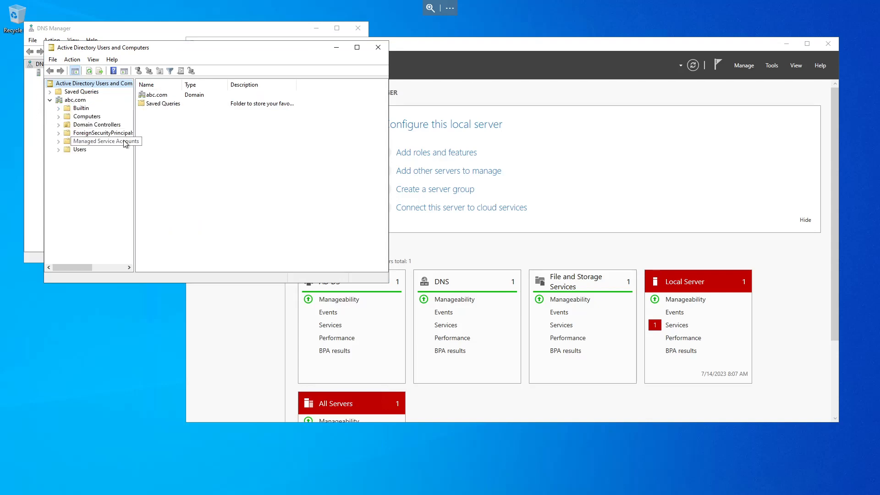
left_click_drag(133, 155, 150, 155)
left_click(77, 117)
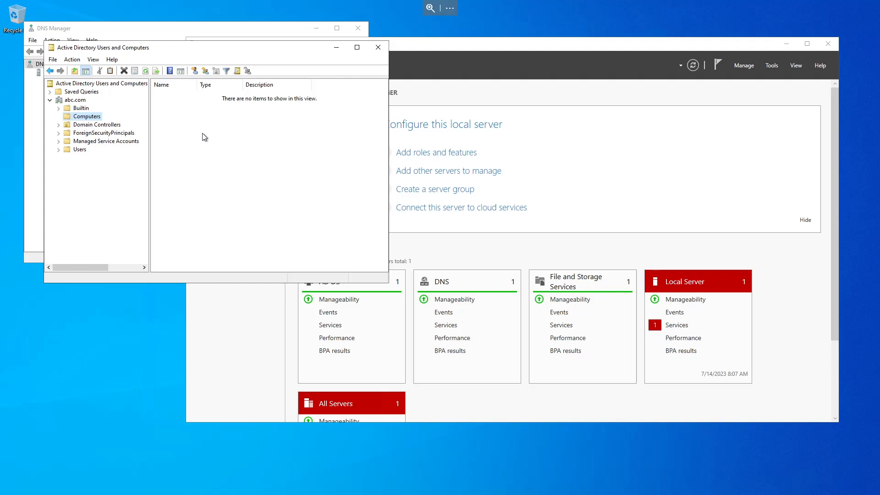
left_click(79, 150)
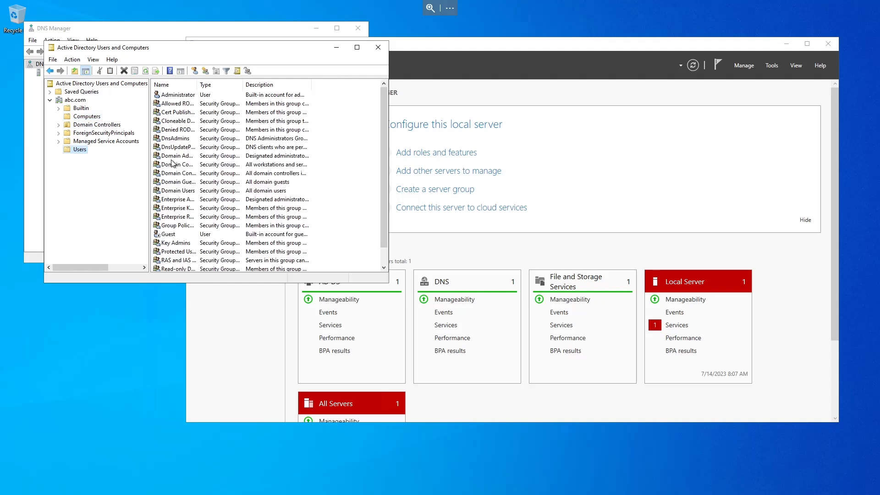
left_click_drag(197, 84, 239, 80)
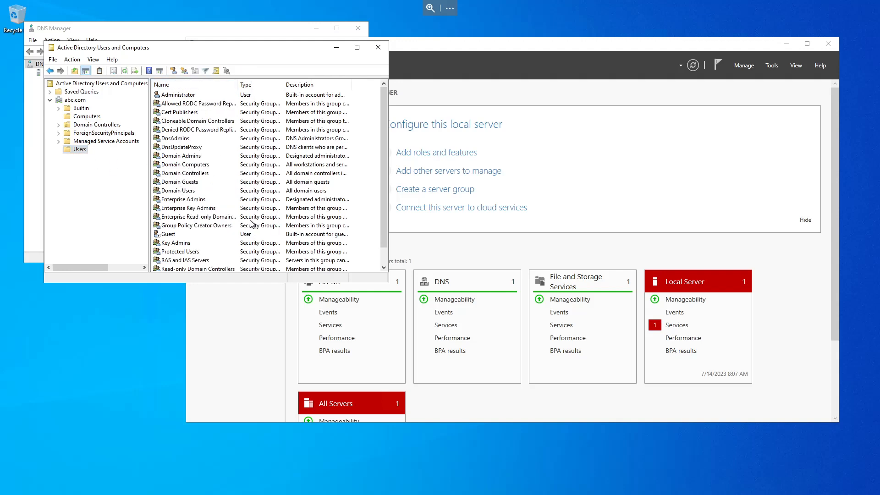
left_click_drag(387, 282, 531, 375)
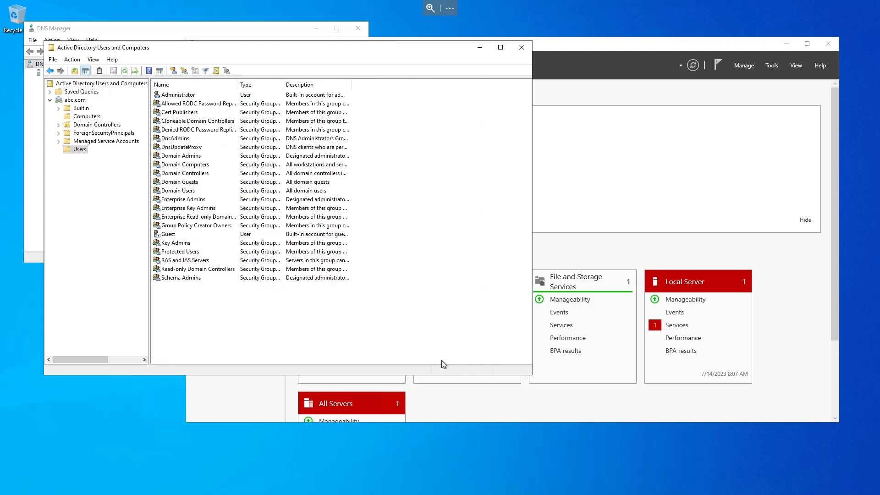
right_click(251, 319)
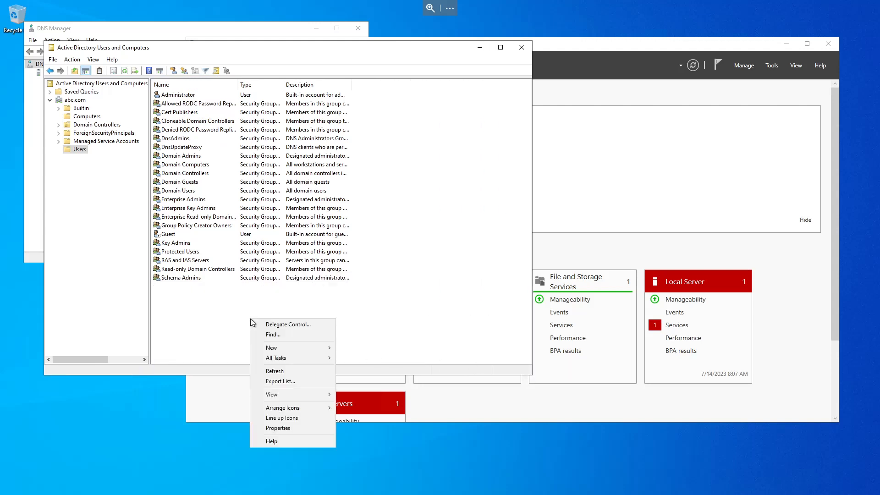
mouse_move(310, 351)
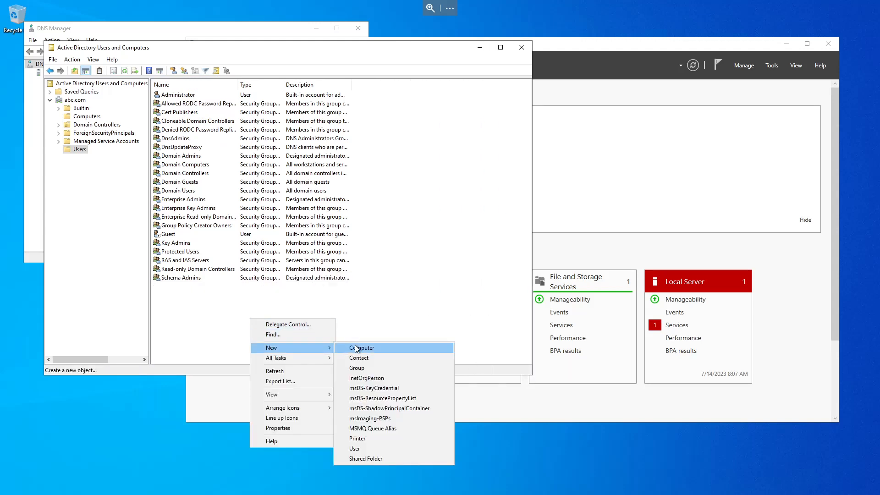
left_click(360, 316)
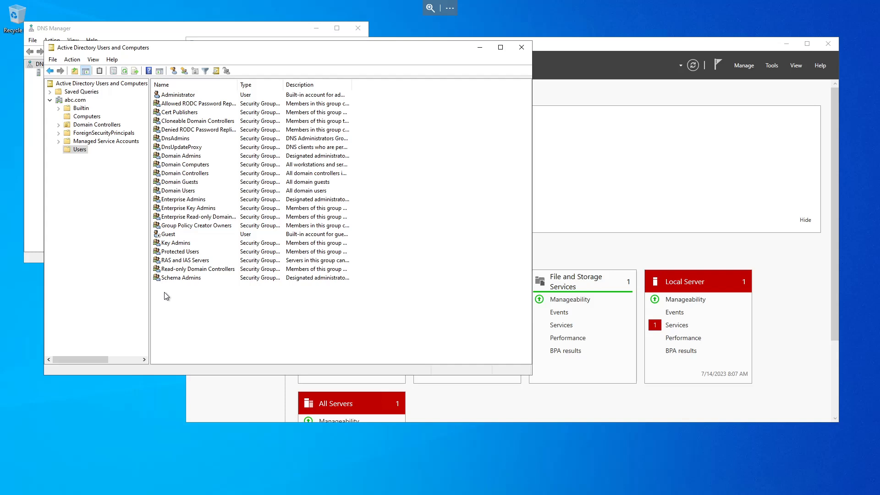
left_click_drag(203, 54, 216, 213)
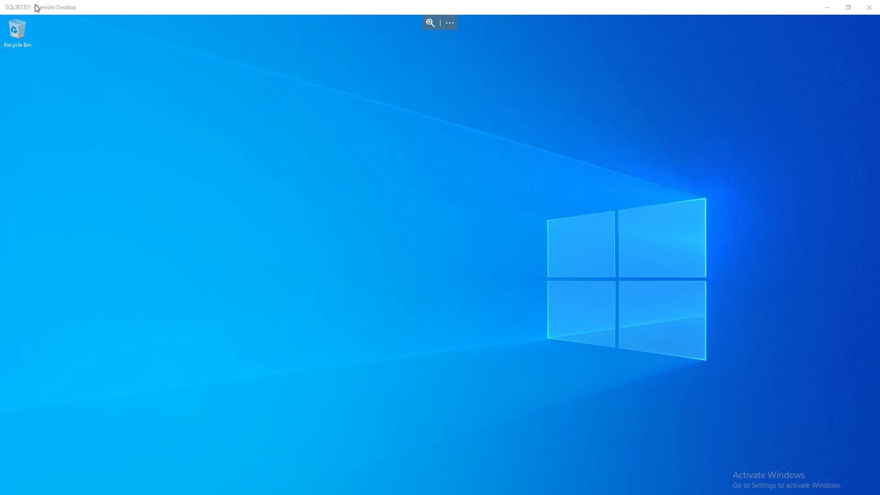
Step: Switch the SQLTEST01 Remote Desktop session to full screen and view the Ethernet 2 connection details in Network and Sharing Center
left_click(450, 23)
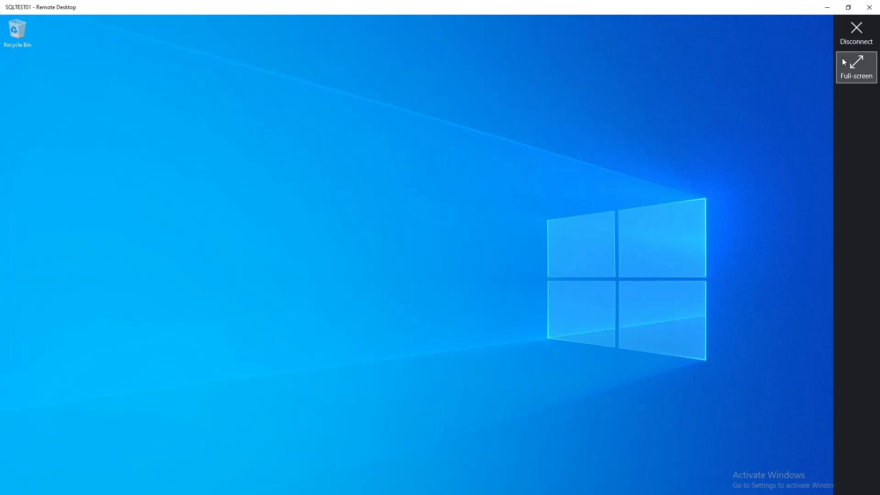
left_click(843, 59)
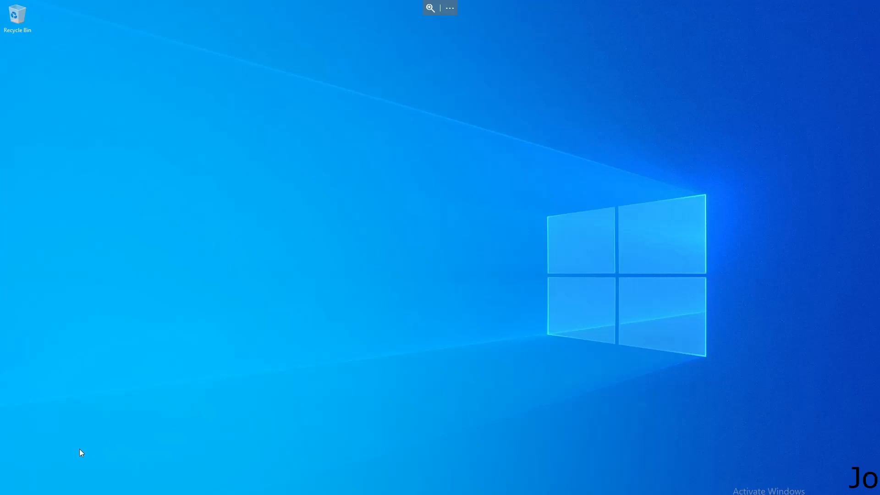
key("super")
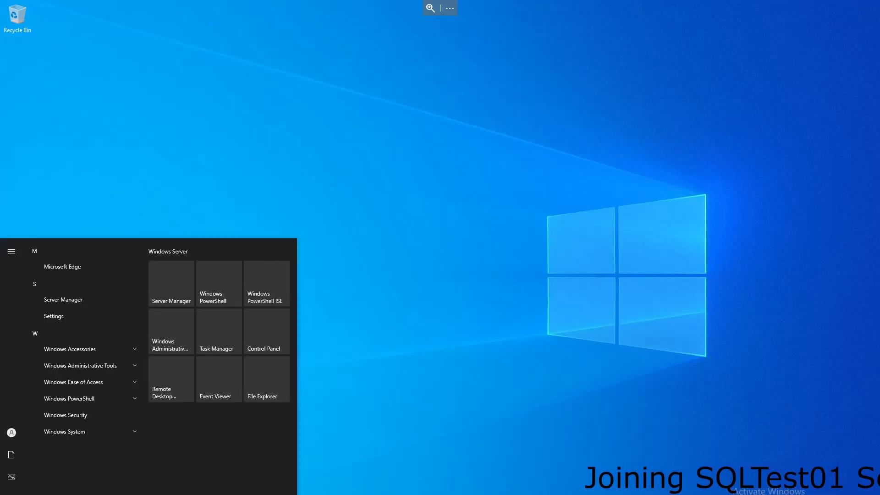
left_click(269, 330)
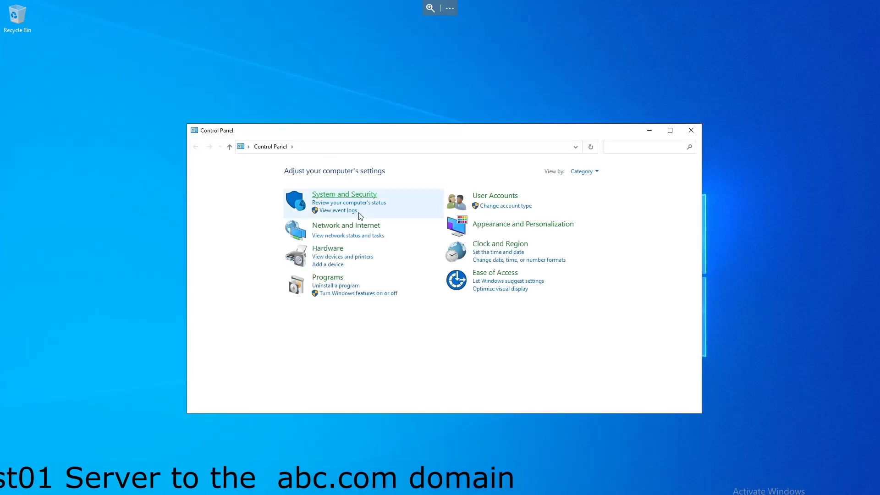
left_click(320, 227)
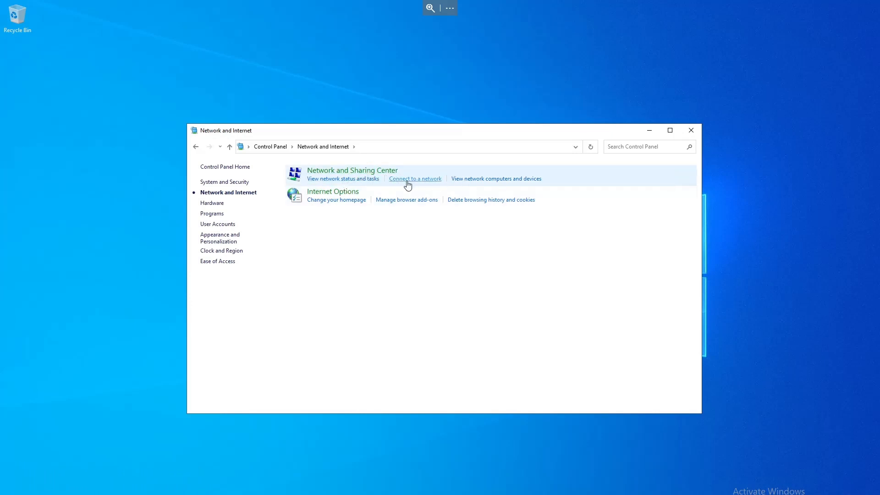
left_click(362, 182)
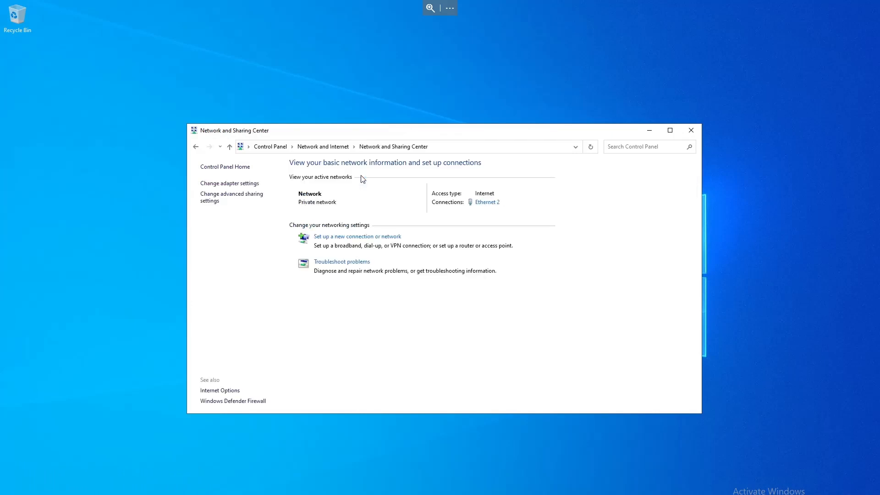
left_click(482, 203)
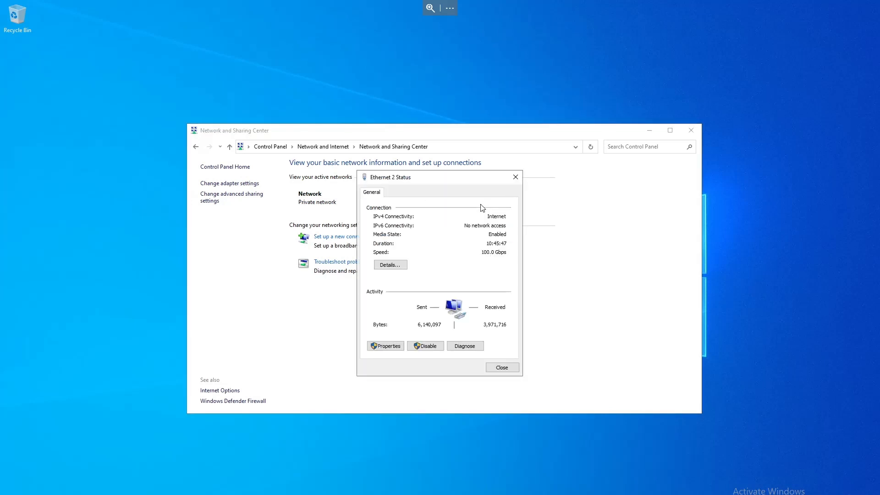
left_click(390, 265)
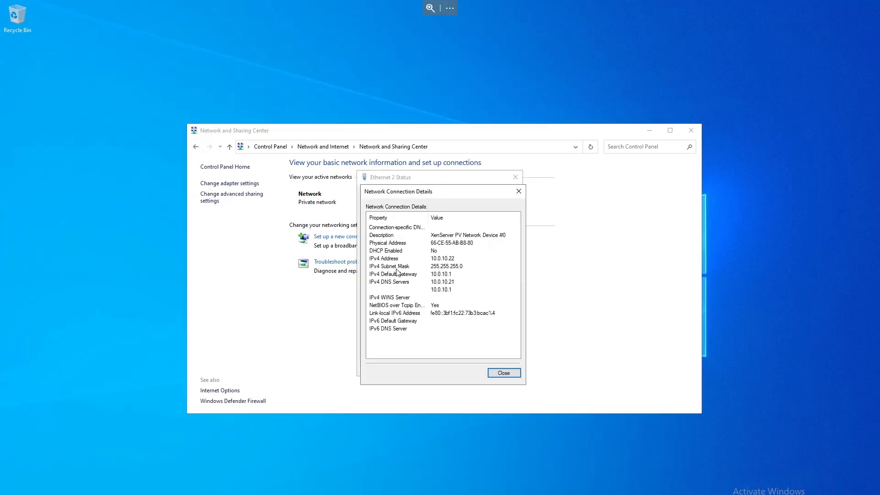
left_click(503, 373)
Step: Inspect the Ethernet 2 adapter's IPv4 properties, then close the dialogs without changes
left_click(386, 348)
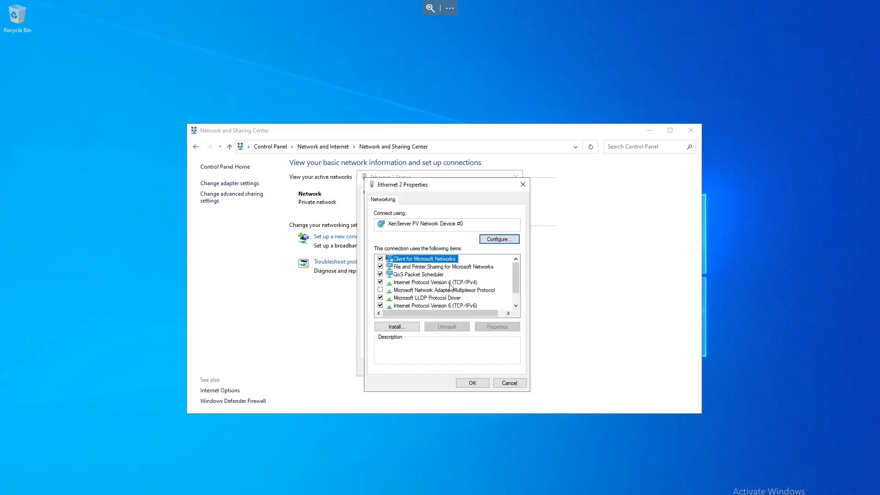
left_click(447, 283)
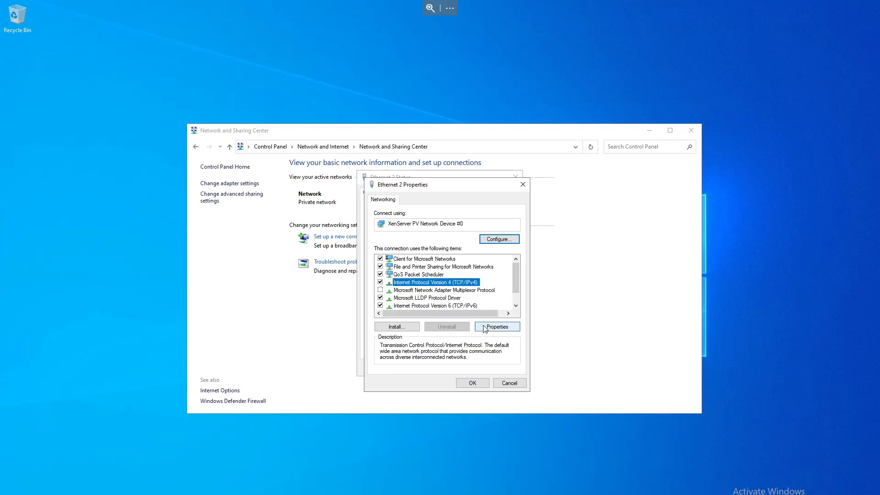
left_click(503, 327)
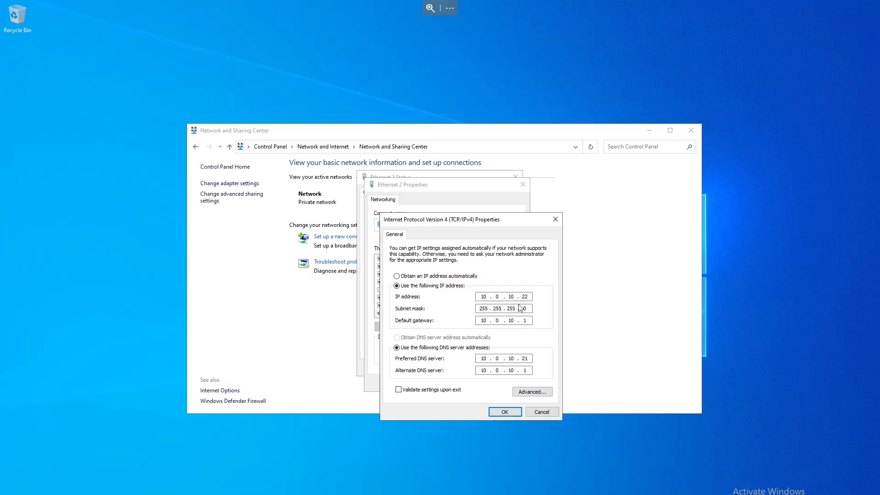
left_click(535, 413)
left_click(513, 387)
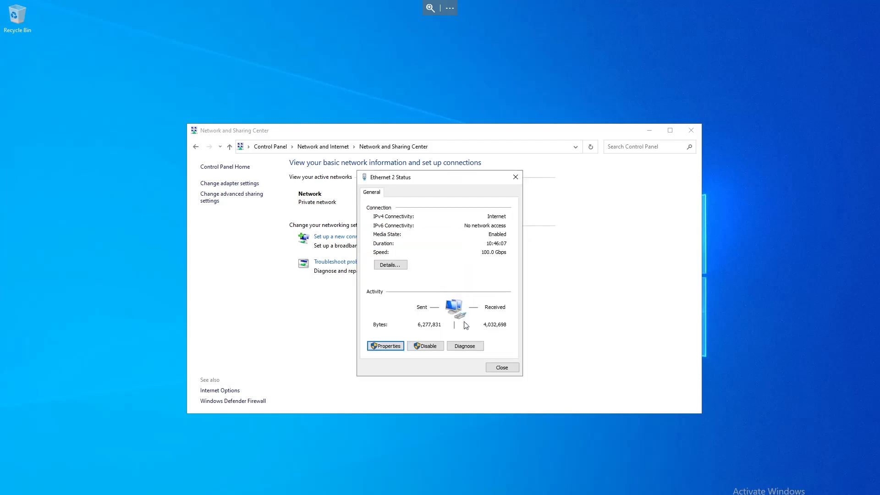
left_click(501, 367)
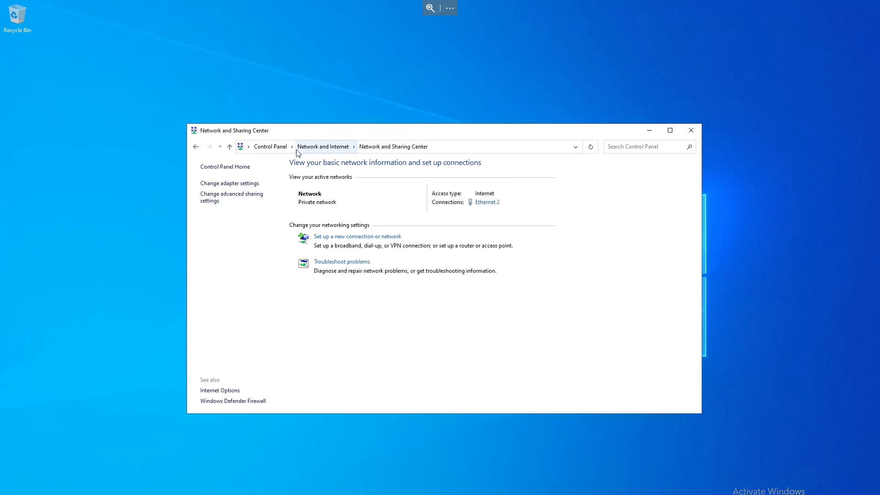
Step: Open the computer name settings for SQLTEST01 through Control Panel's System page and Advanced system settings, and start changing its membership
left_click(280, 147)
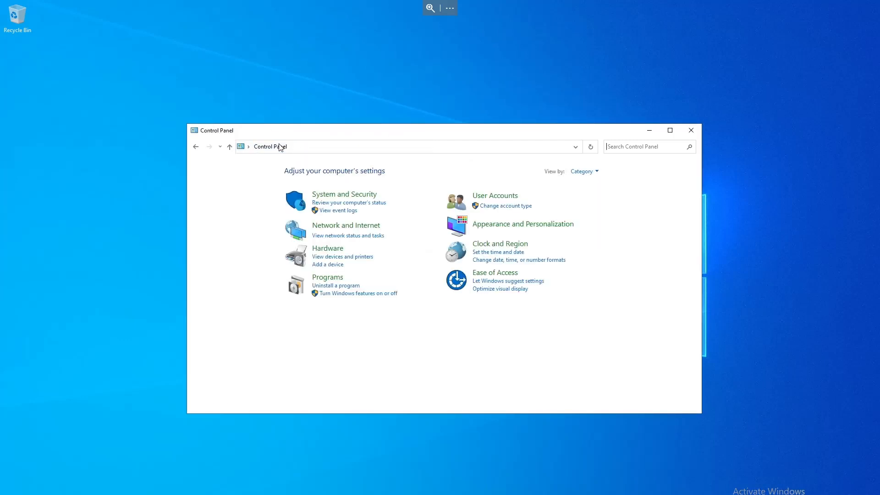
left_click(342, 197)
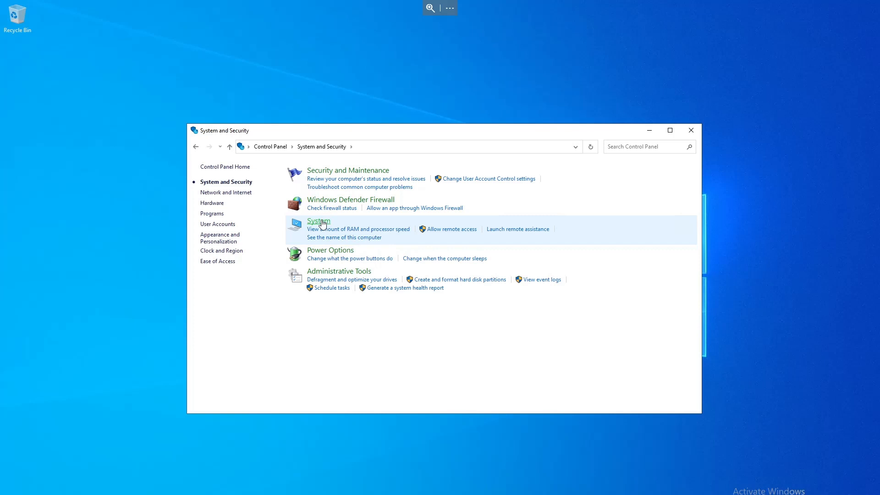
left_click(321, 222)
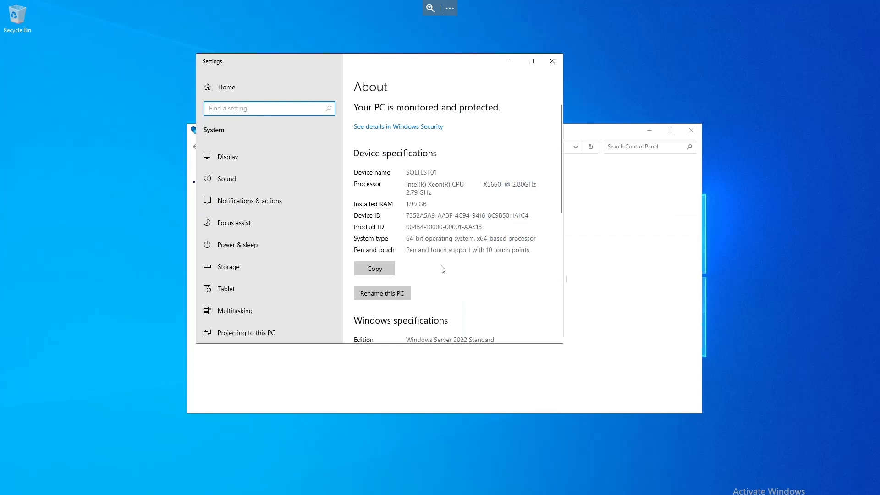
scroll(443, 270, "down", 6)
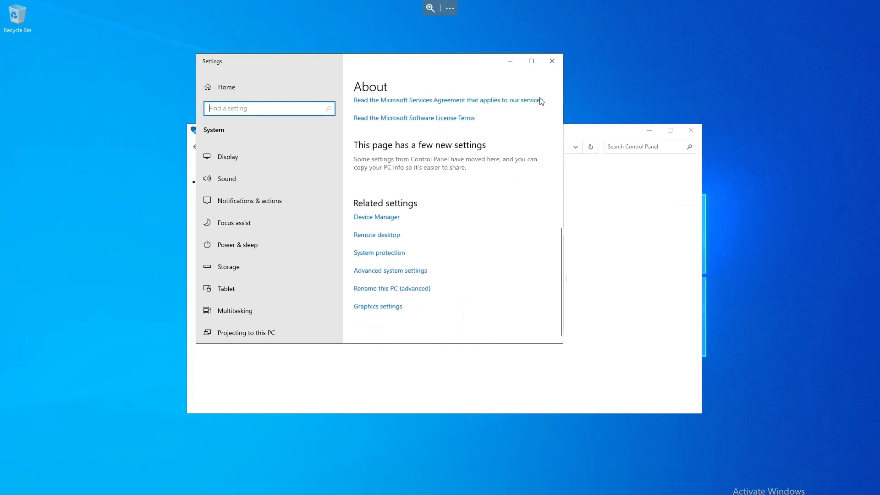
left_click(381, 273)
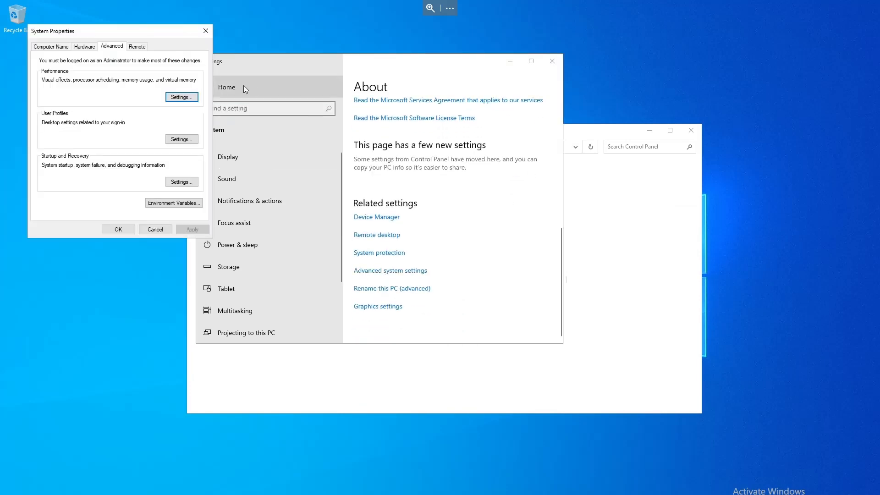
left_click_drag(141, 35, 441, 105)
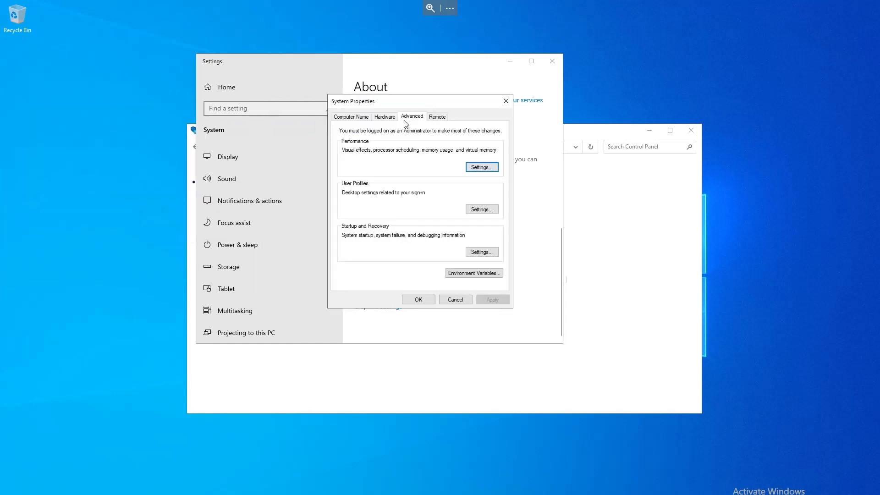
left_click(351, 117)
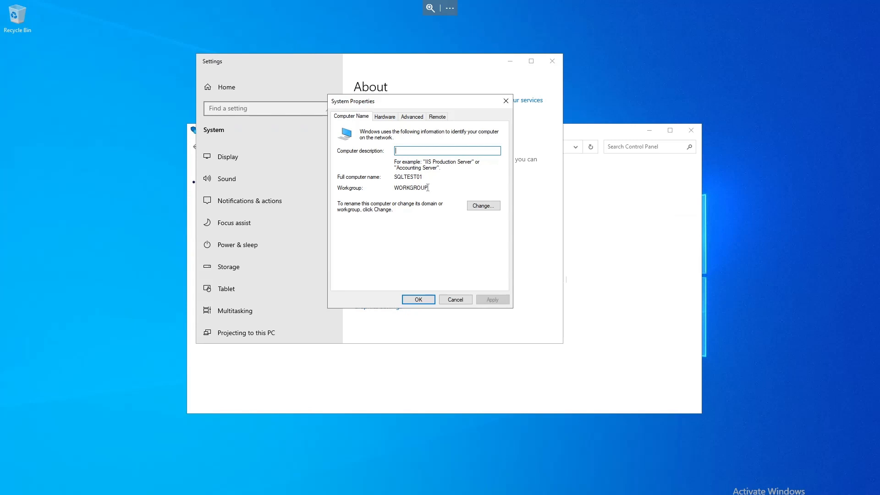
left_click_drag(428, 187, 394, 189)
left_click(485, 211)
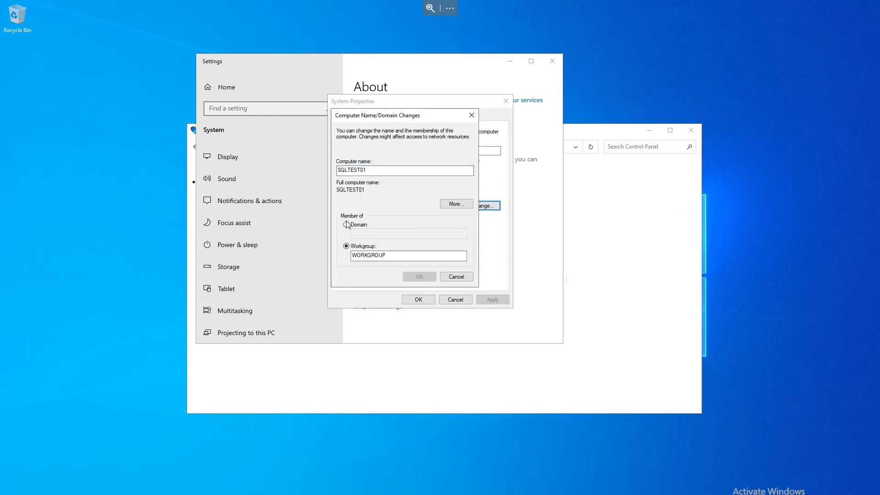
Step: Make the computer a member of the domain abc.com and confirm
left_click(346, 225)
left_click(357, 232)
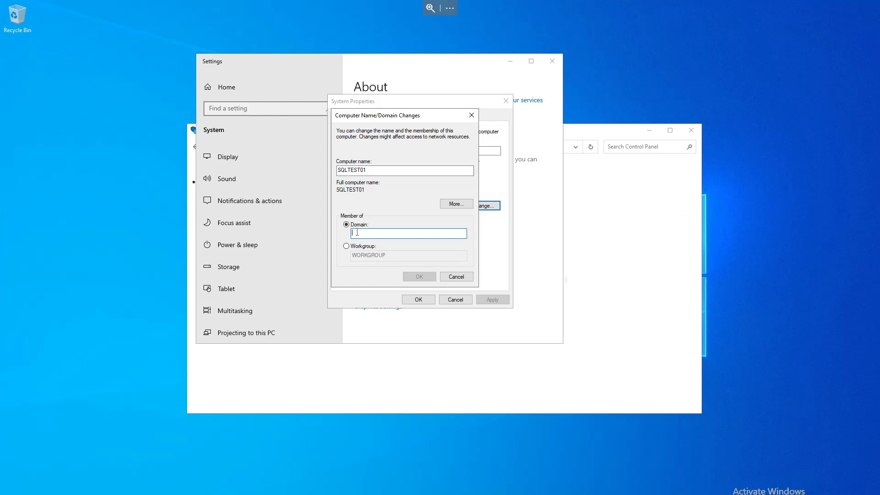
type("abc.com")
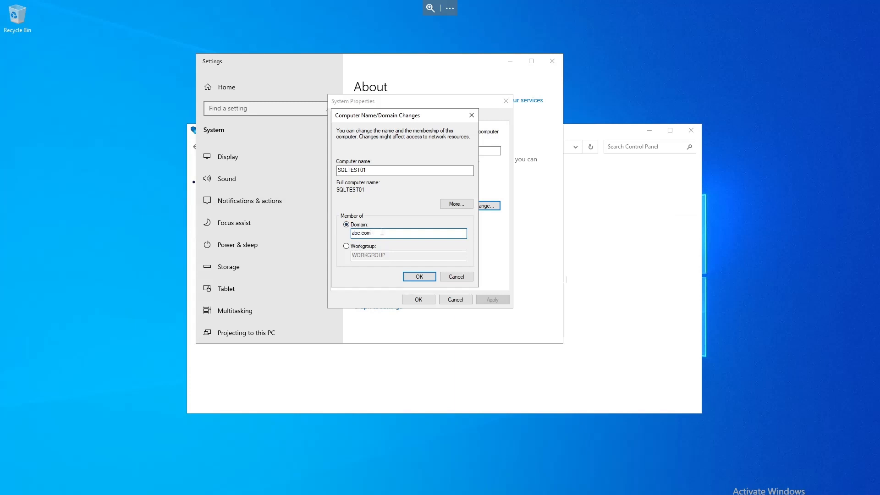
left_click(417, 278)
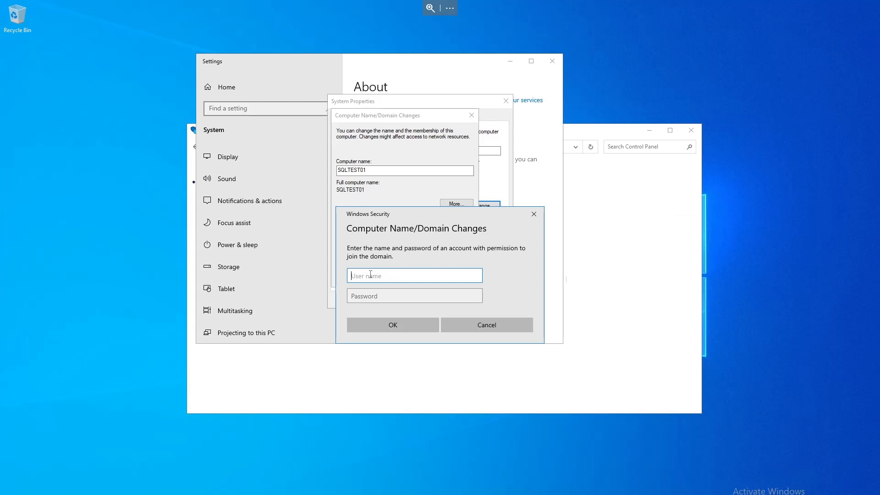
Step: Enter the domain administrator's user name and password to authorize joining the domain
type("administrator")
key("Tab")
type("P@ssw0rd123456")
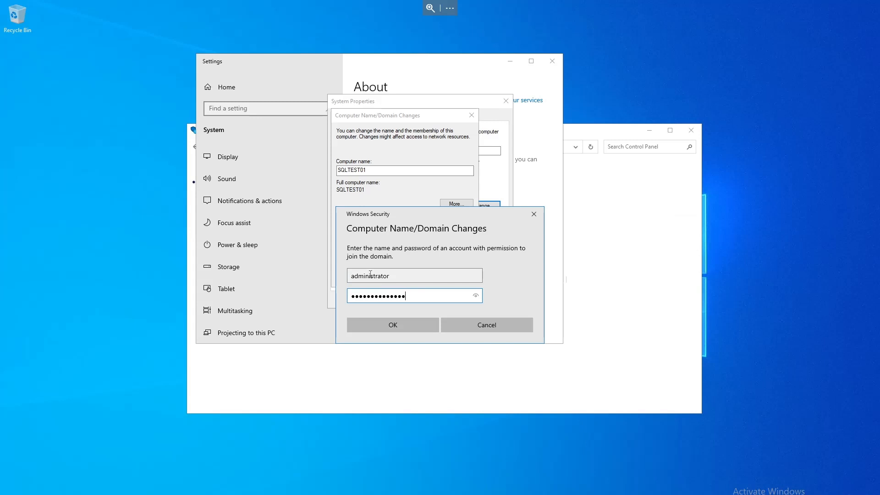
left_click(389, 325)
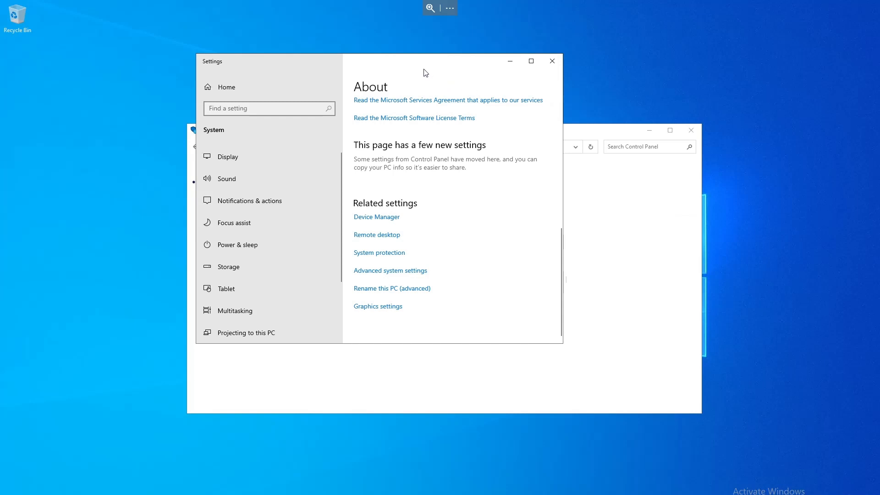
Step: Acknowledge the domain welcome and restart notices, close System Properties, and restart the computer now
left_click_drag(410, 68, 260, 101)
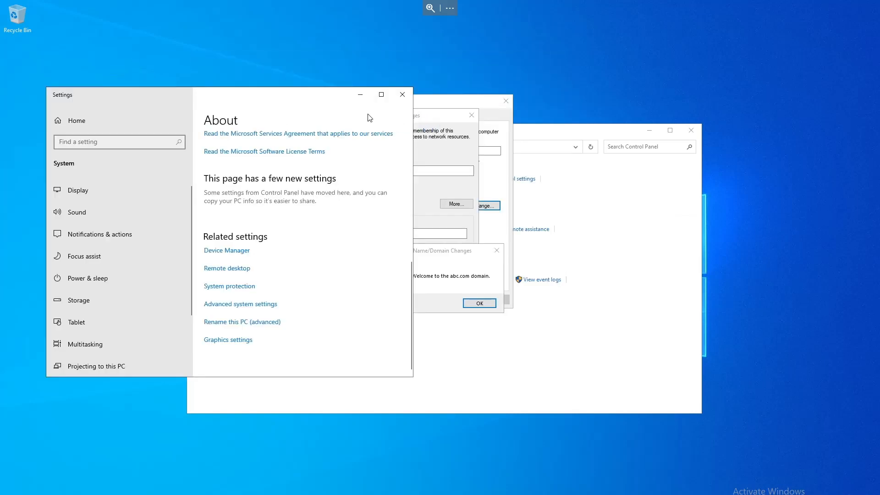
left_click_drag(313, 94, 718, 224)
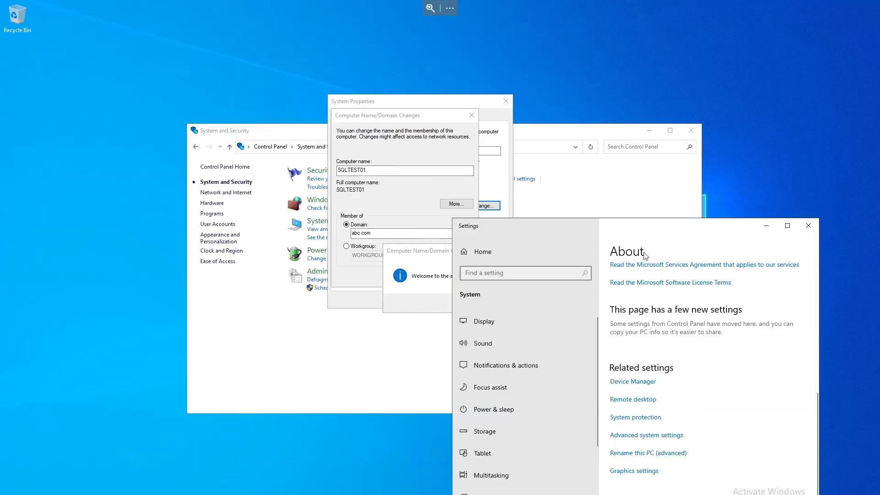
left_click(424, 253)
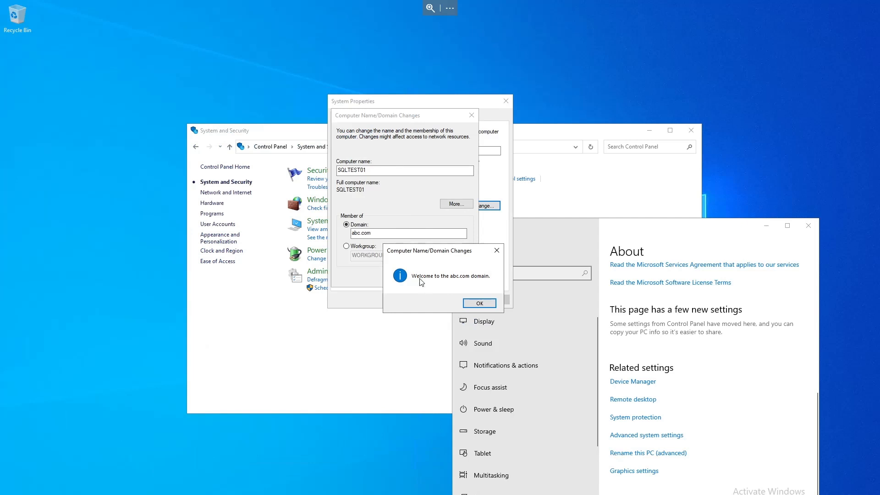
left_click(474, 304)
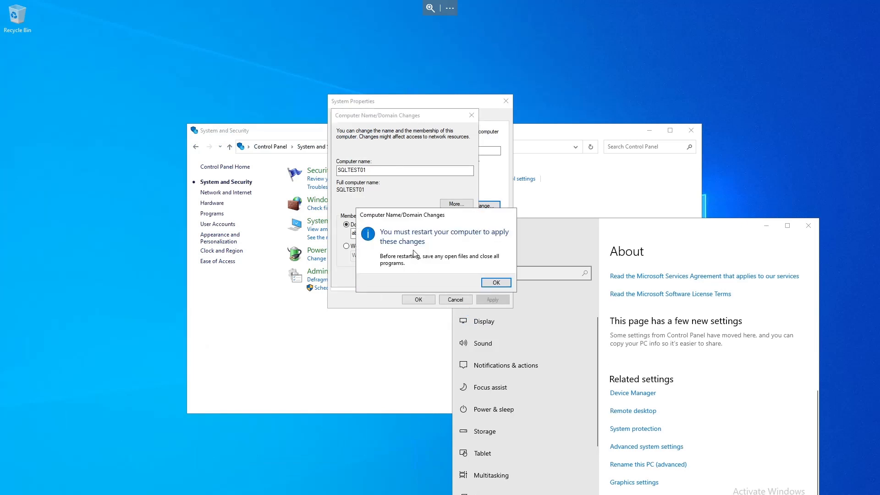
left_click(490, 285)
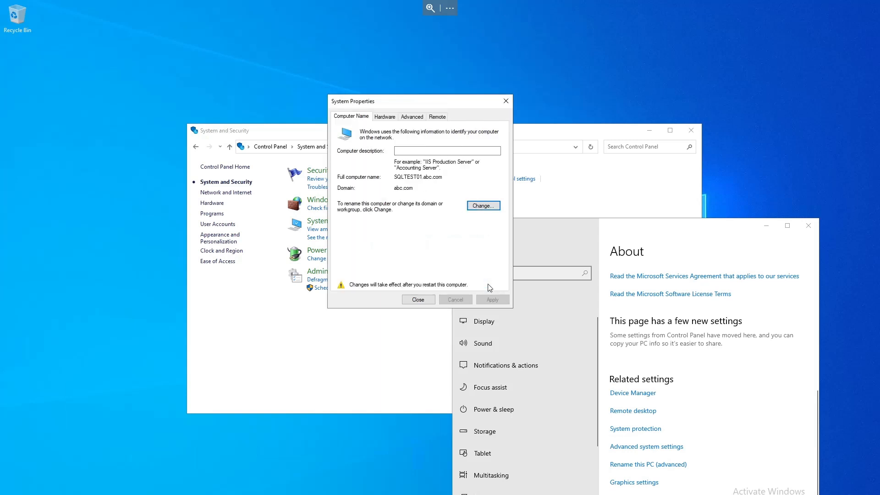
left_click(417, 301)
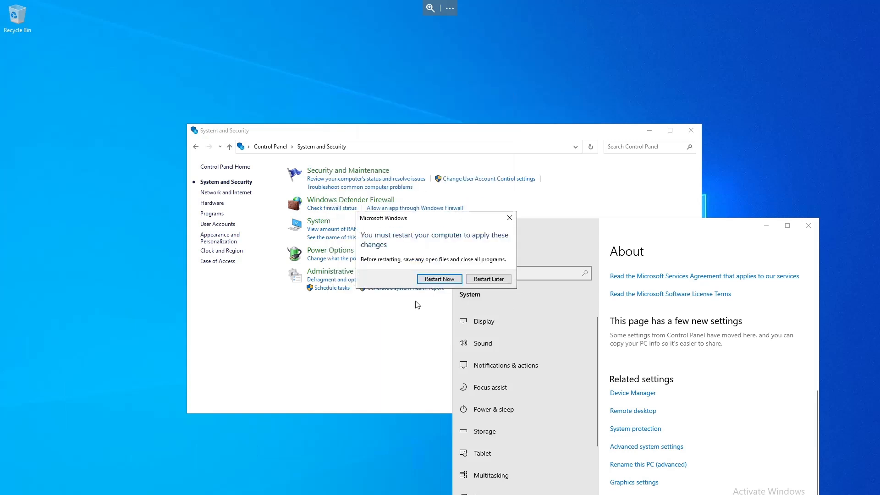
left_click(431, 279)
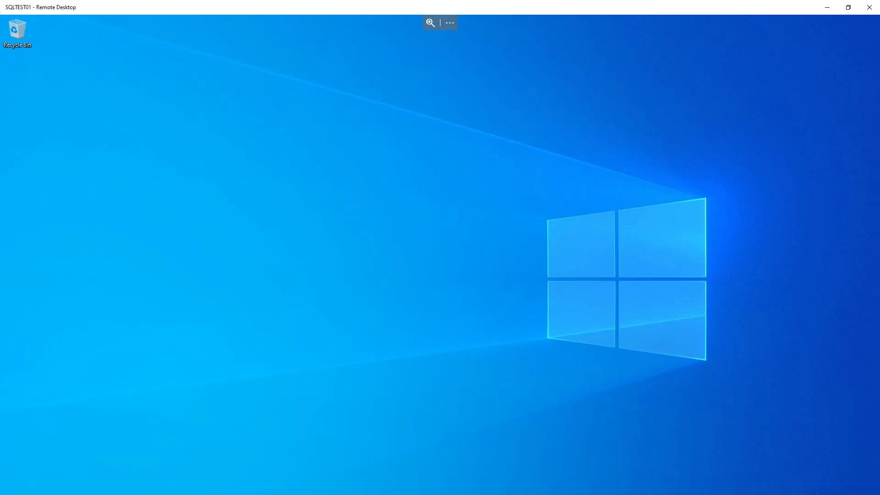
Step: After the restart, check the computer's full name and domain membership in System Properties, then cancel without changes
key("super")
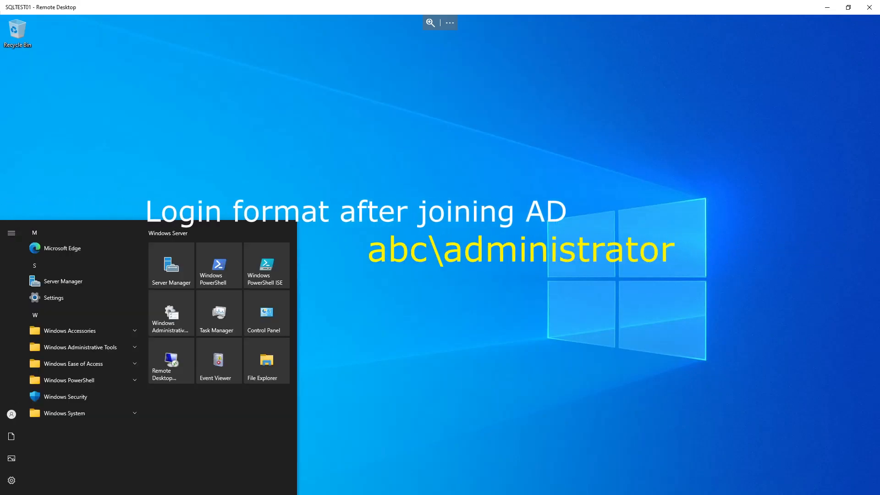
mouse_move(11, 415)
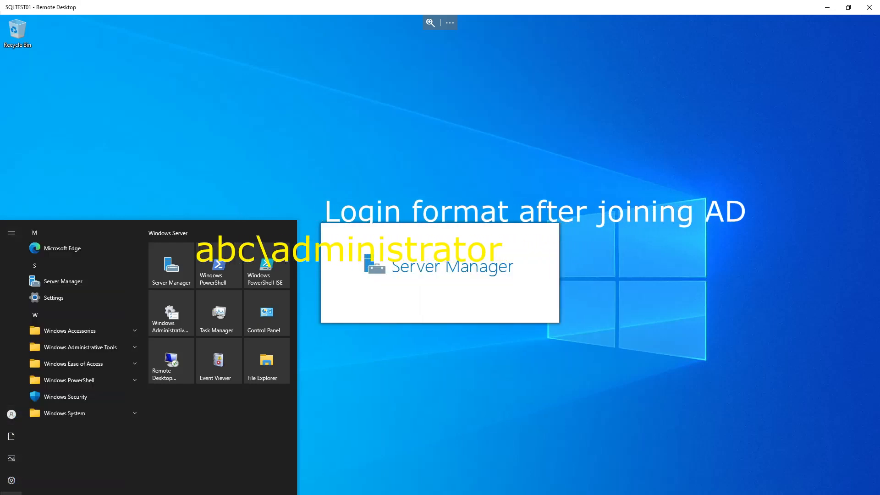
left_click(255, 317)
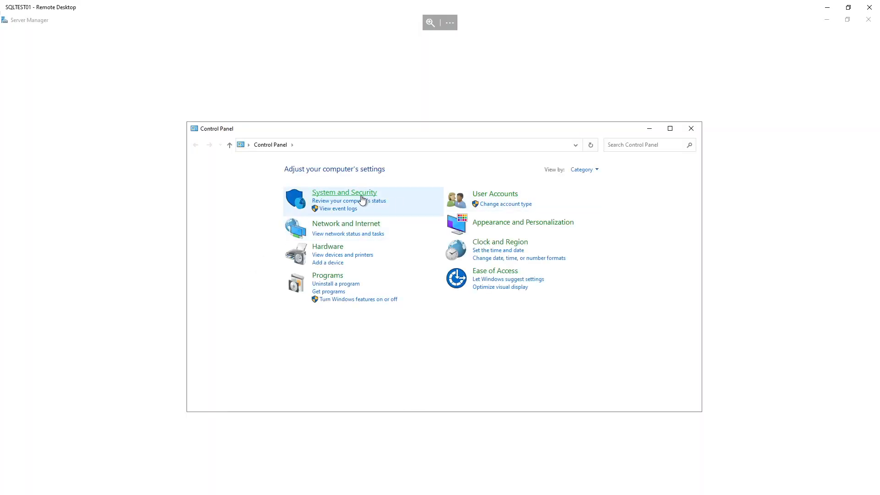
left_click(363, 195)
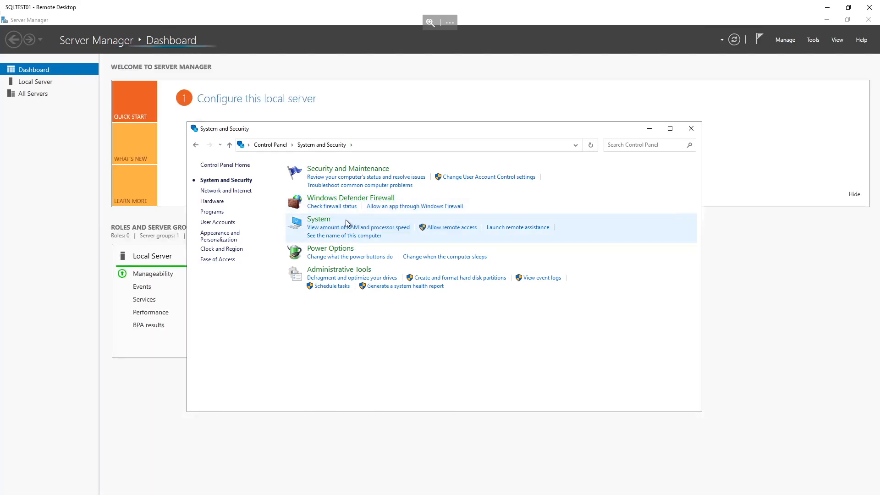
left_click(320, 221)
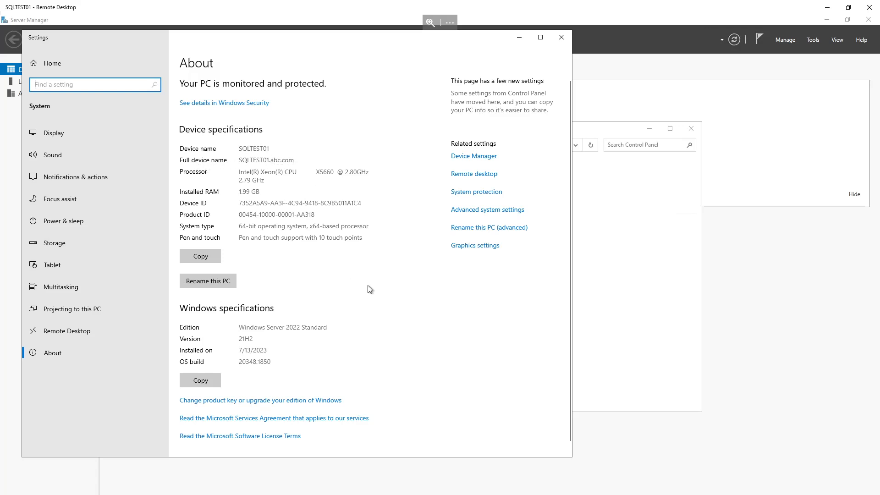
scroll(370, 288, "down", 1)
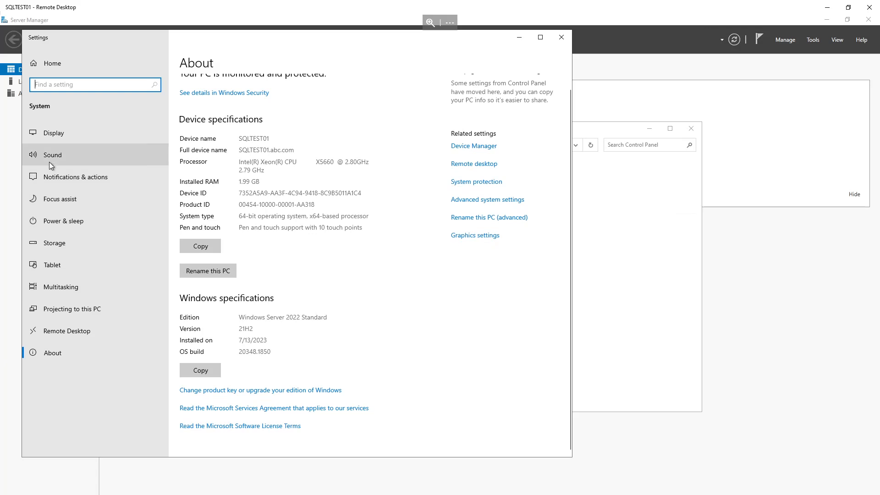
left_click(464, 204)
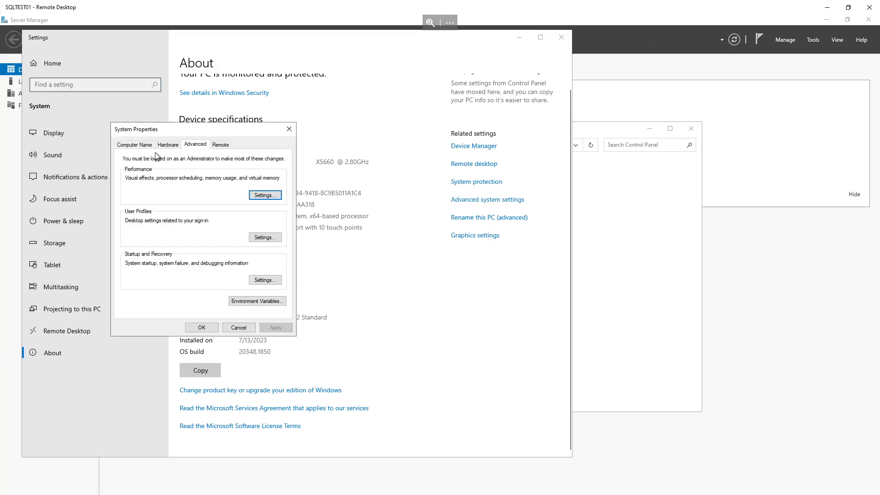
left_click(135, 145)
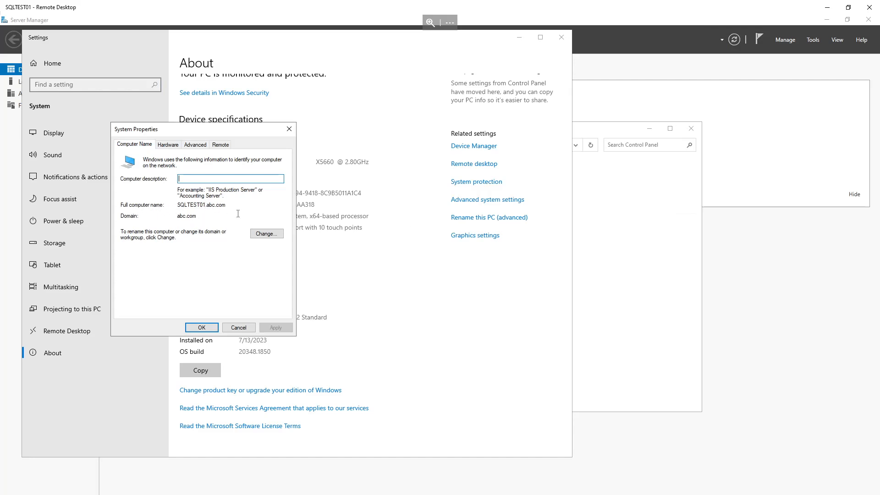
left_click(267, 234)
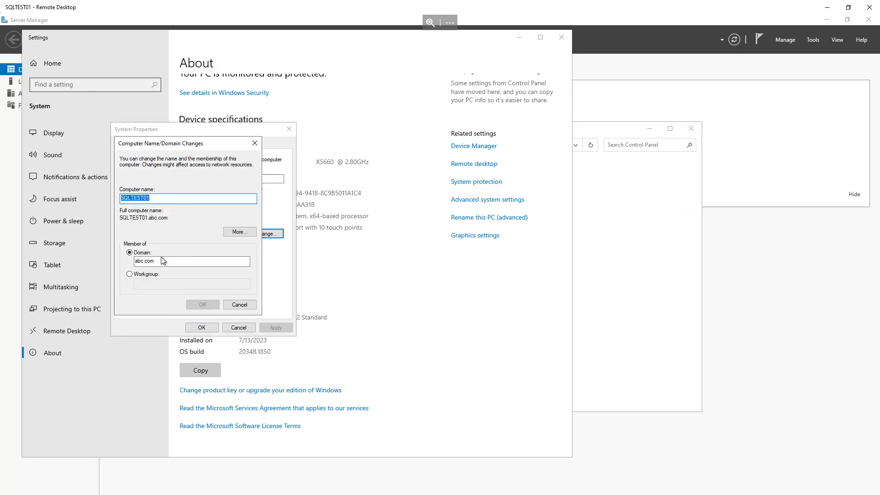
left_click(234, 307)
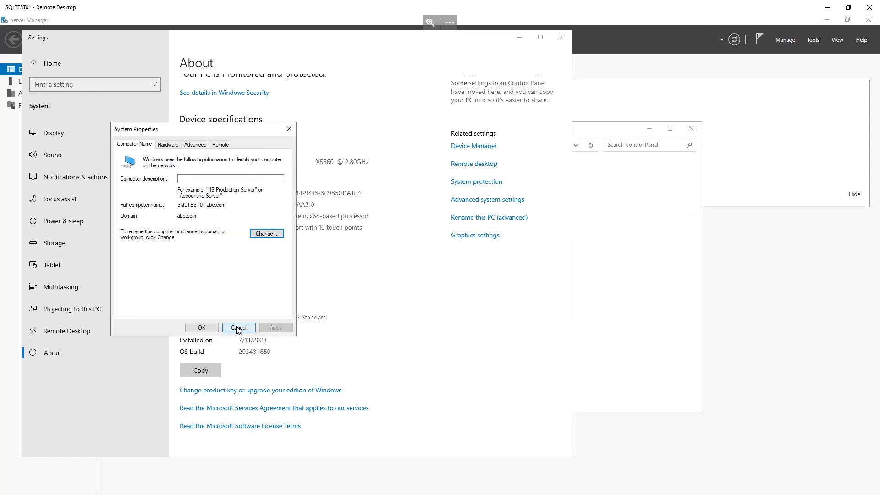
left_click(236, 326)
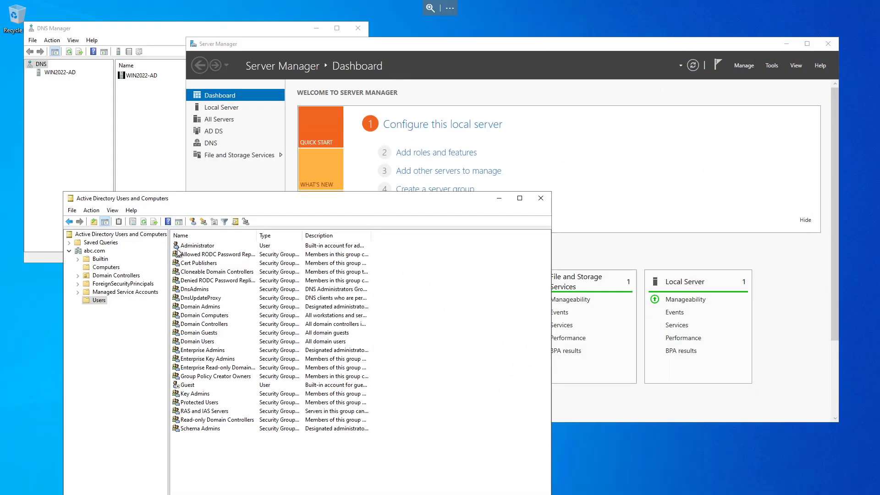
Step: Refresh the abc.com Computers container in Active Directory Users and Computers and inspect the SQLTEST01 computer object
left_click(112, 268)
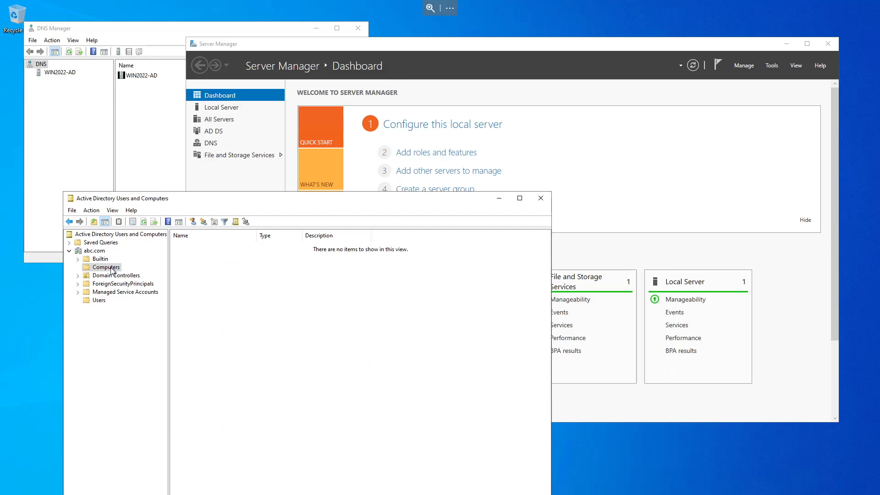
right_click(111, 268)
left_click(139, 333)
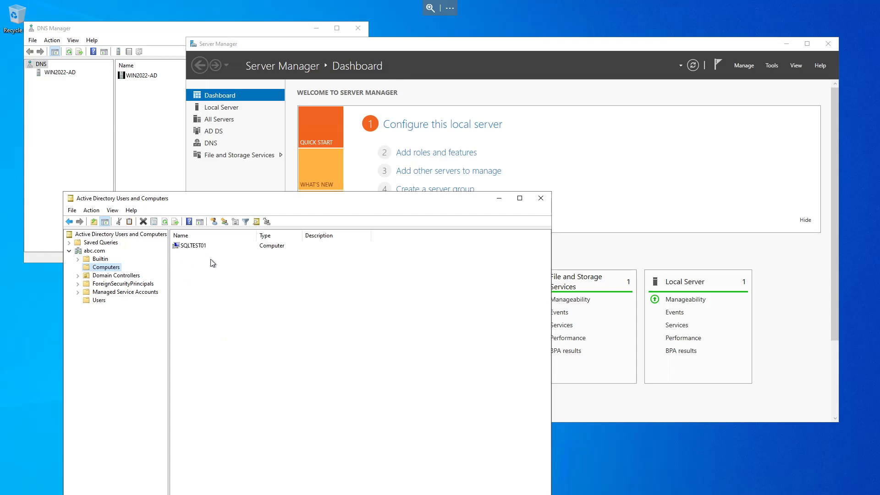
right_click(186, 249)
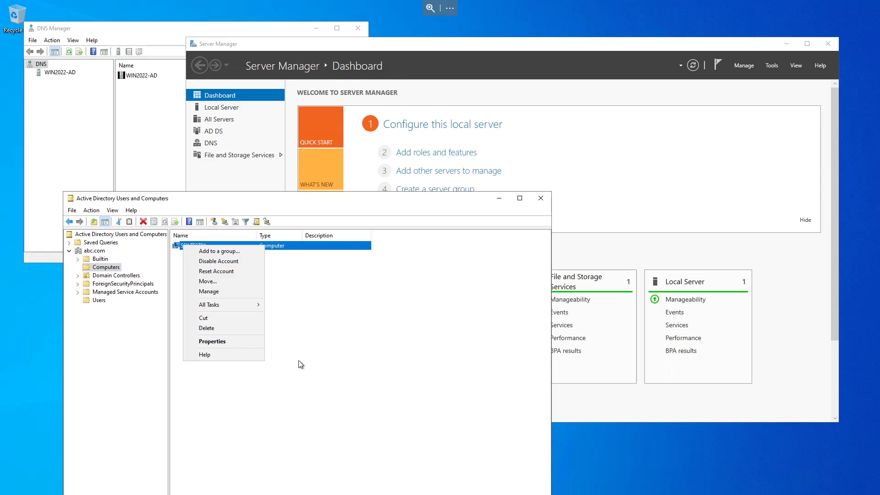
left_click(316, 363)
left_click(314, 366)
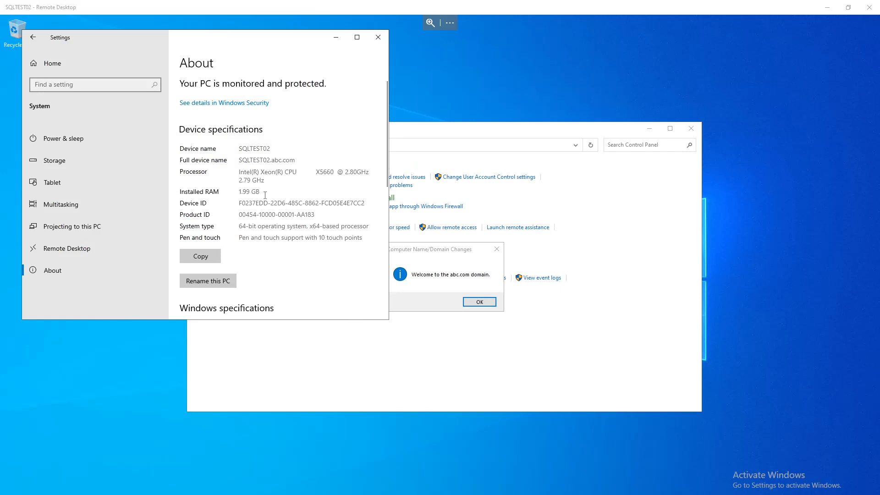
Step: Acknowledge the abc.com welcome and restart notices on SQLTEST02, close System Properties, and restart the computer now
left_click(414, 300)
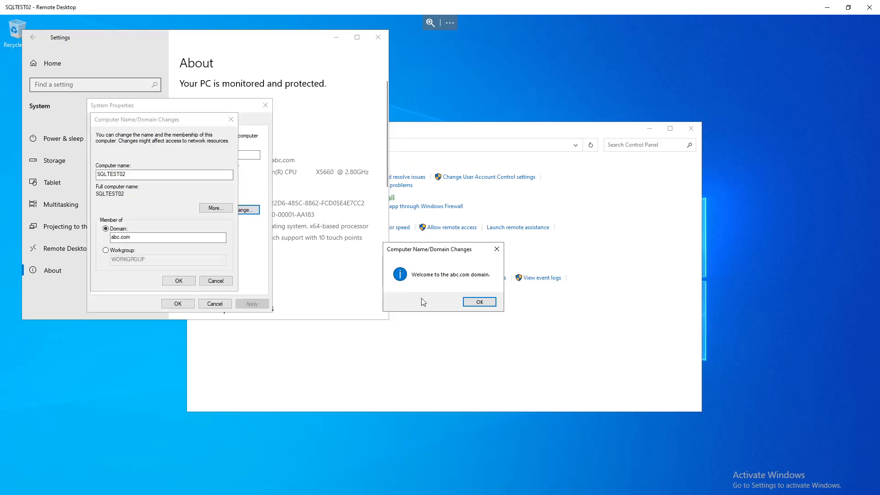
left_click(472, 302)
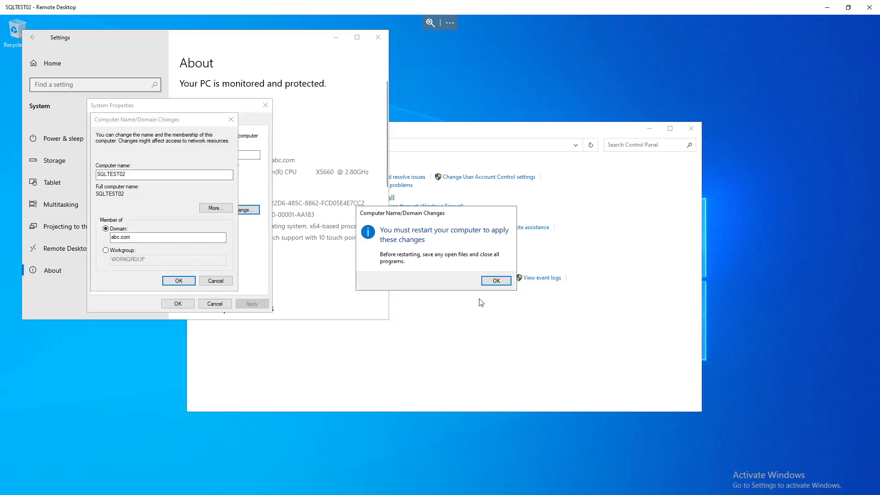
left_click(494, 279)
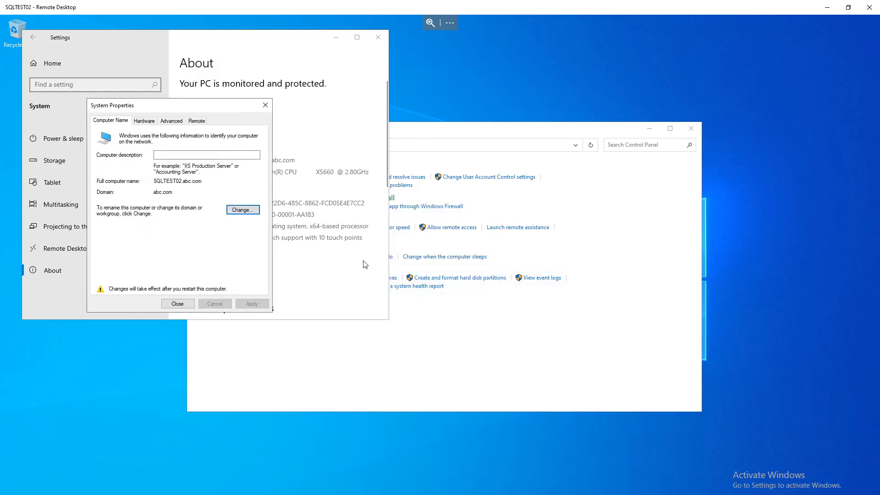
left_click(181, 304)
left_click(439, 277)
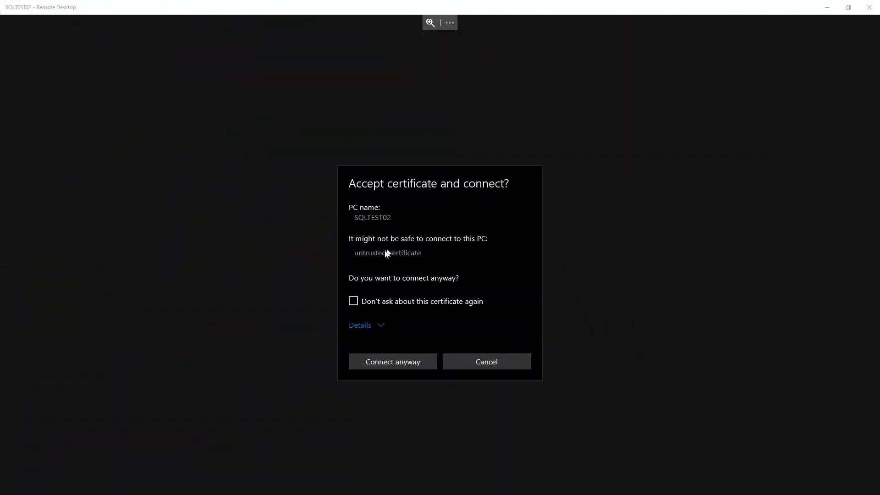
Step: Reconnect to SQLTEST02, accepting its certificate without asking again, and switch the remote session to full screen
left_click(355, 302)
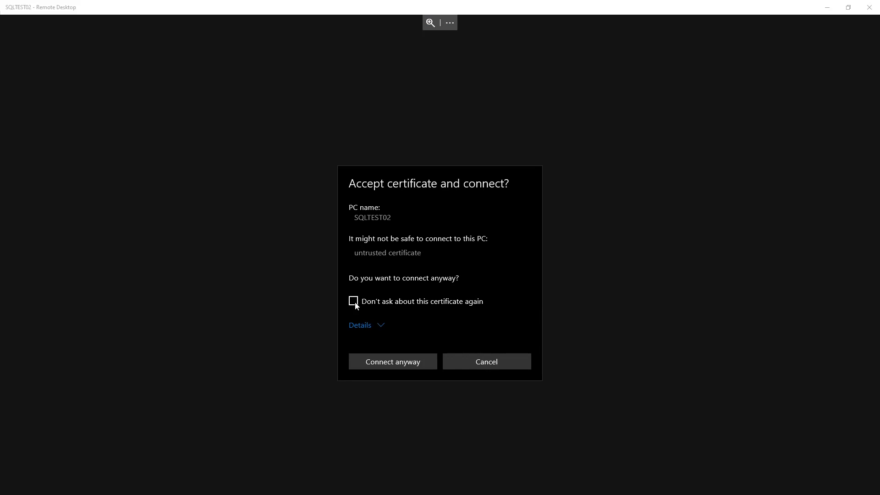
left_click(379, 363)
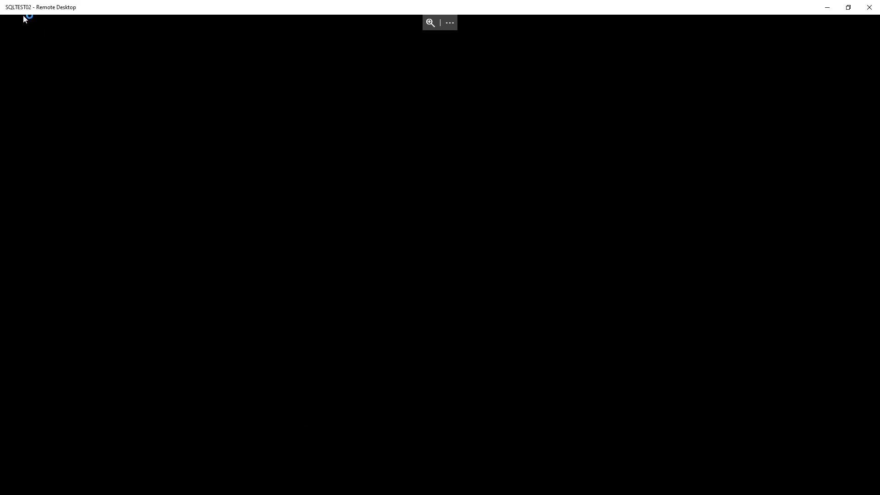
left_click(448, 23)
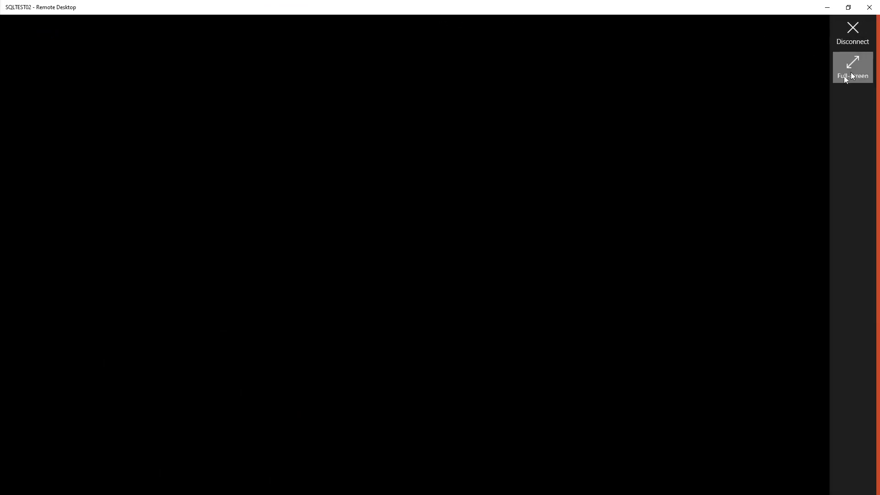
left_click(851, 74)
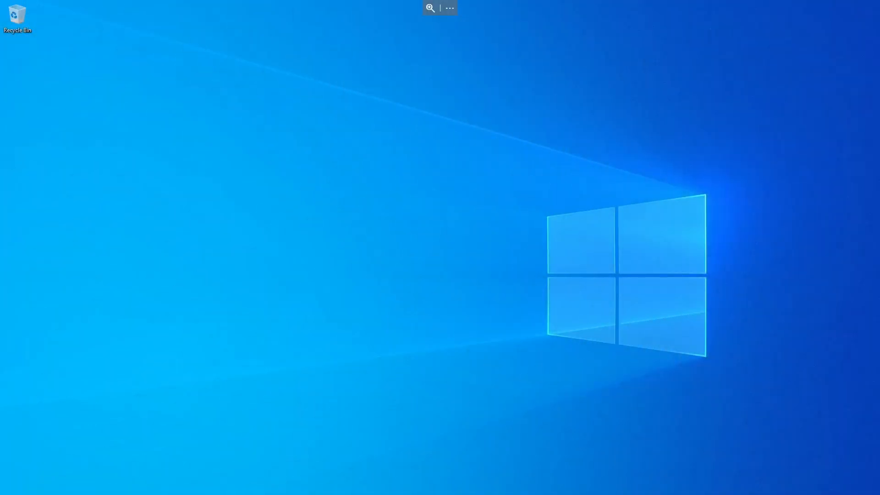
Step: Check SQLTEST02's full device name in System settings, then refresh the abc.com Computers container in Active Directory Users and Computers
key("super")
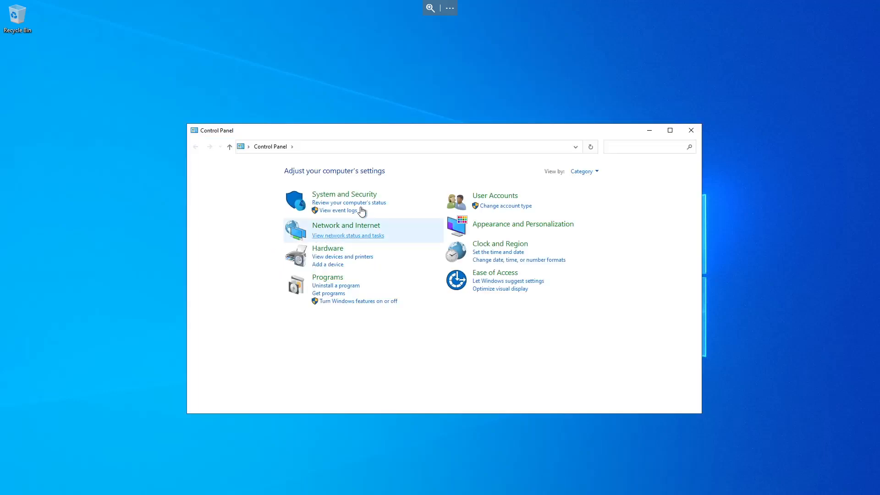
left_click(354, 196)
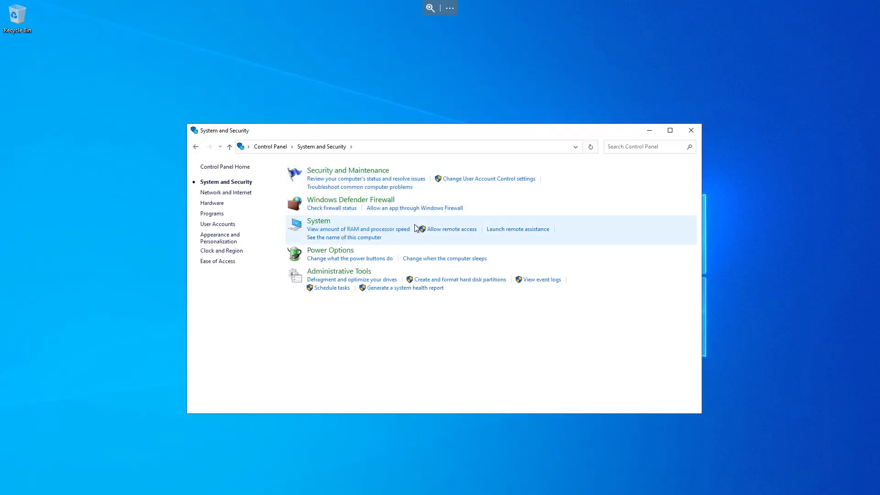
left_click(362, 238)
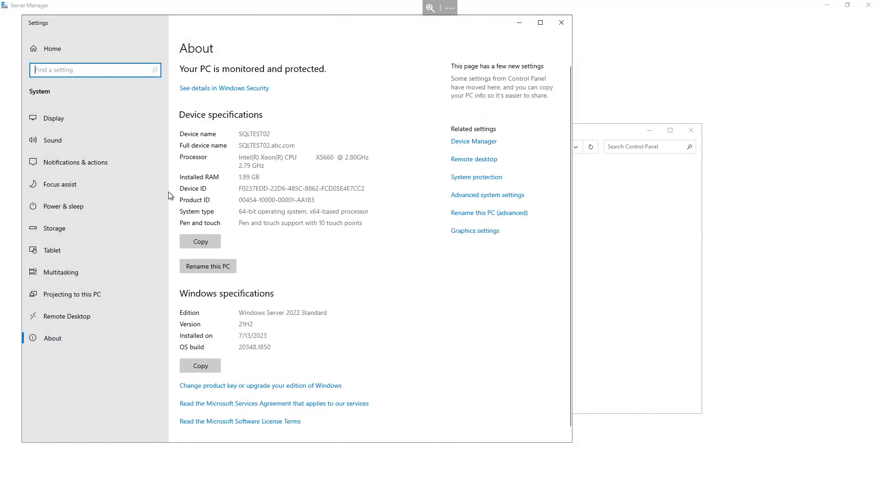
double_click(259, 145)
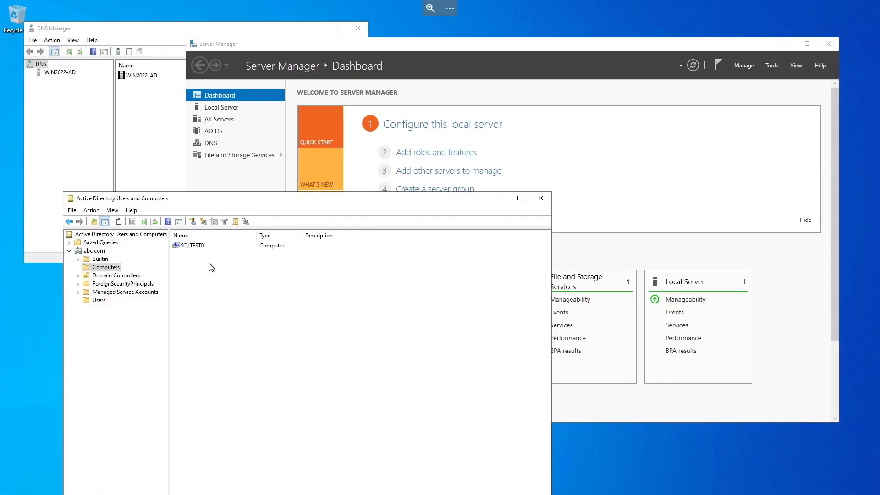
left_click(142, 223)
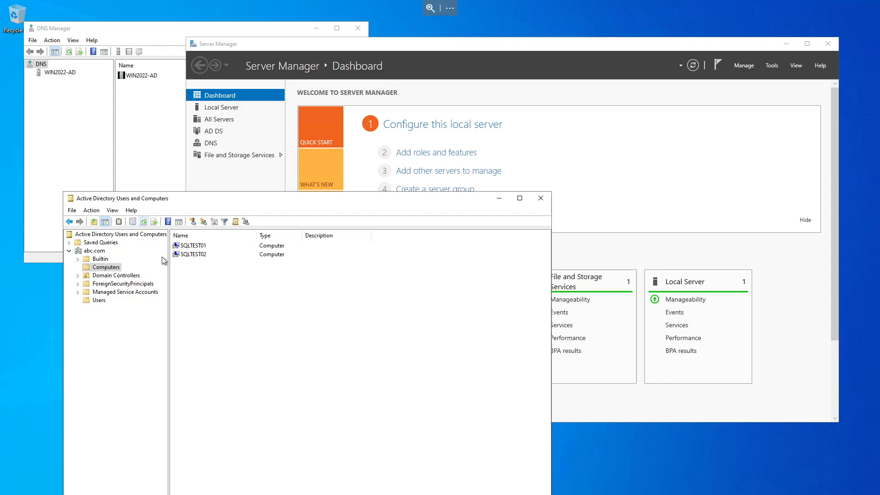